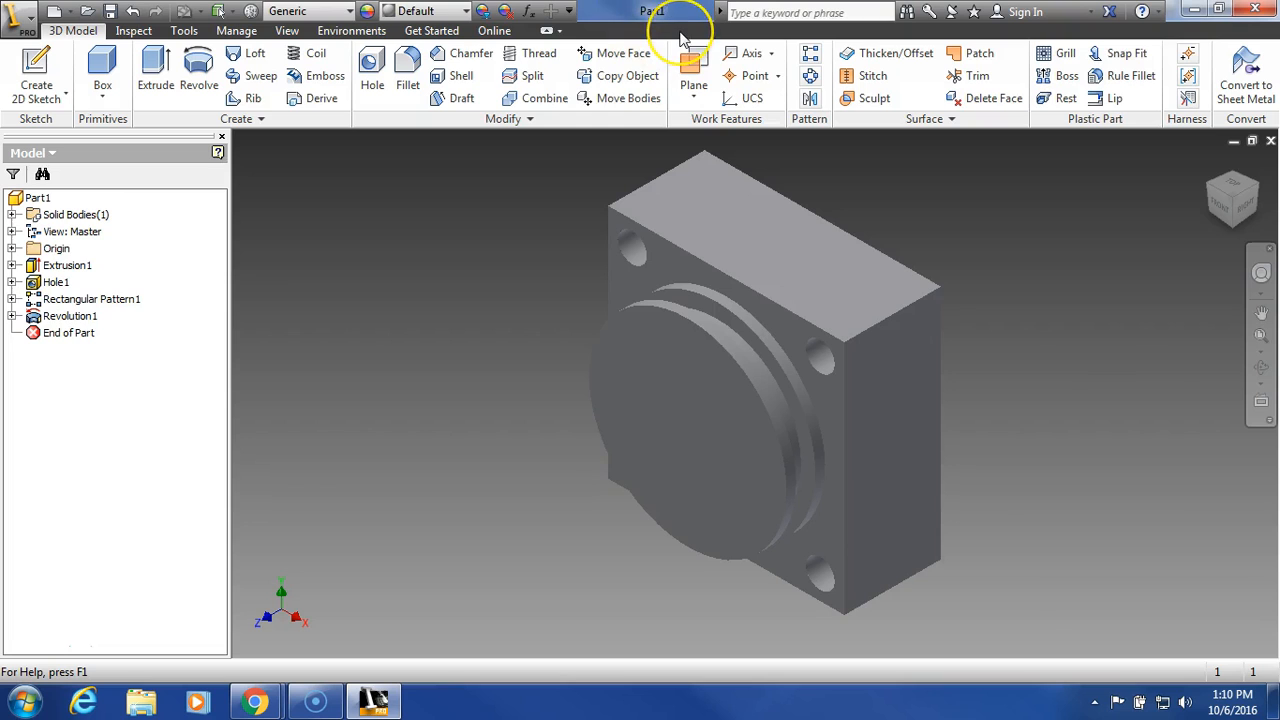
# - Save the part as End Cap Back.ipt on the H: drive, replacing the existing file
pyautogui.click(18, 16)
pyautogui.moveTo(82, 239)
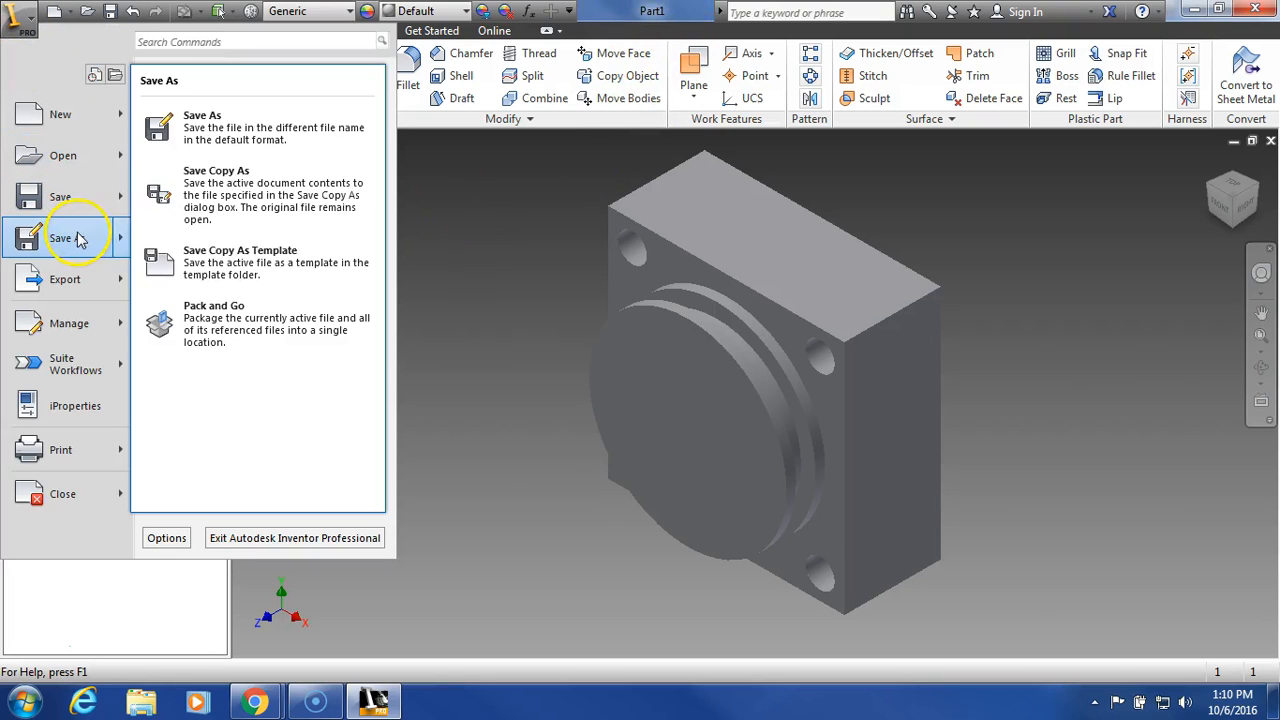
pyautogui.click(286, 146)
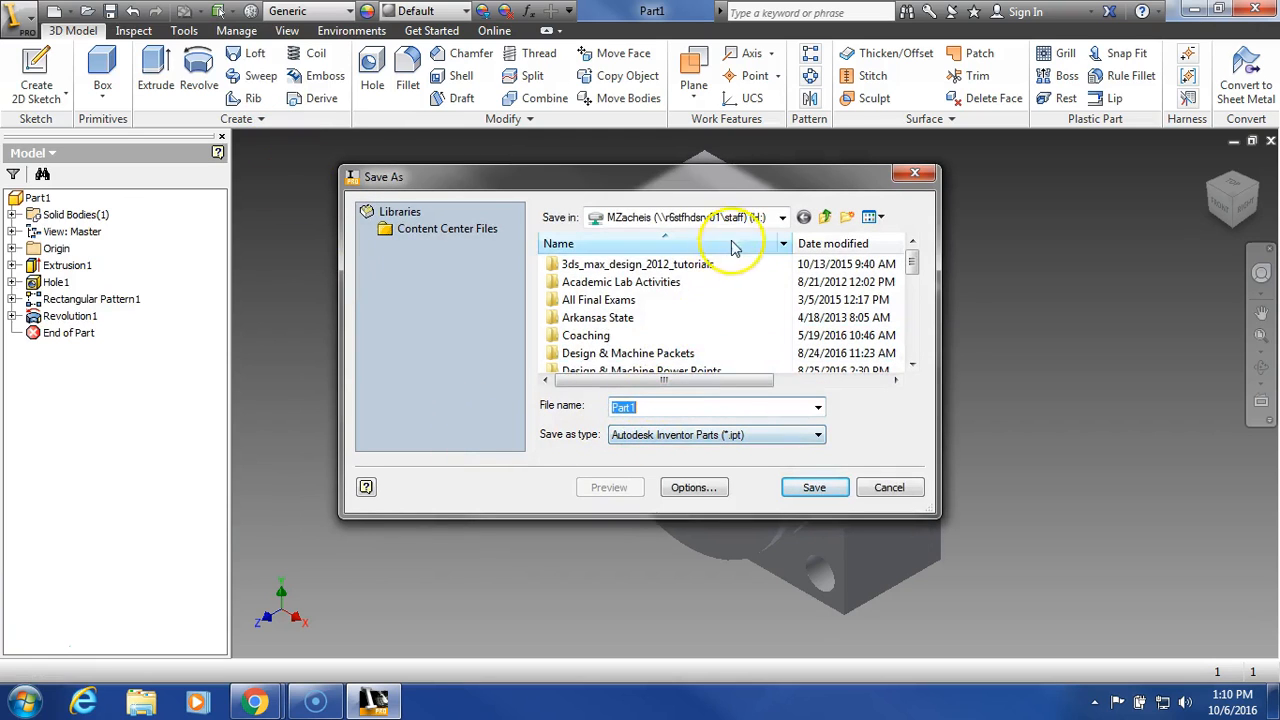
pyautogui.click(757, 218)
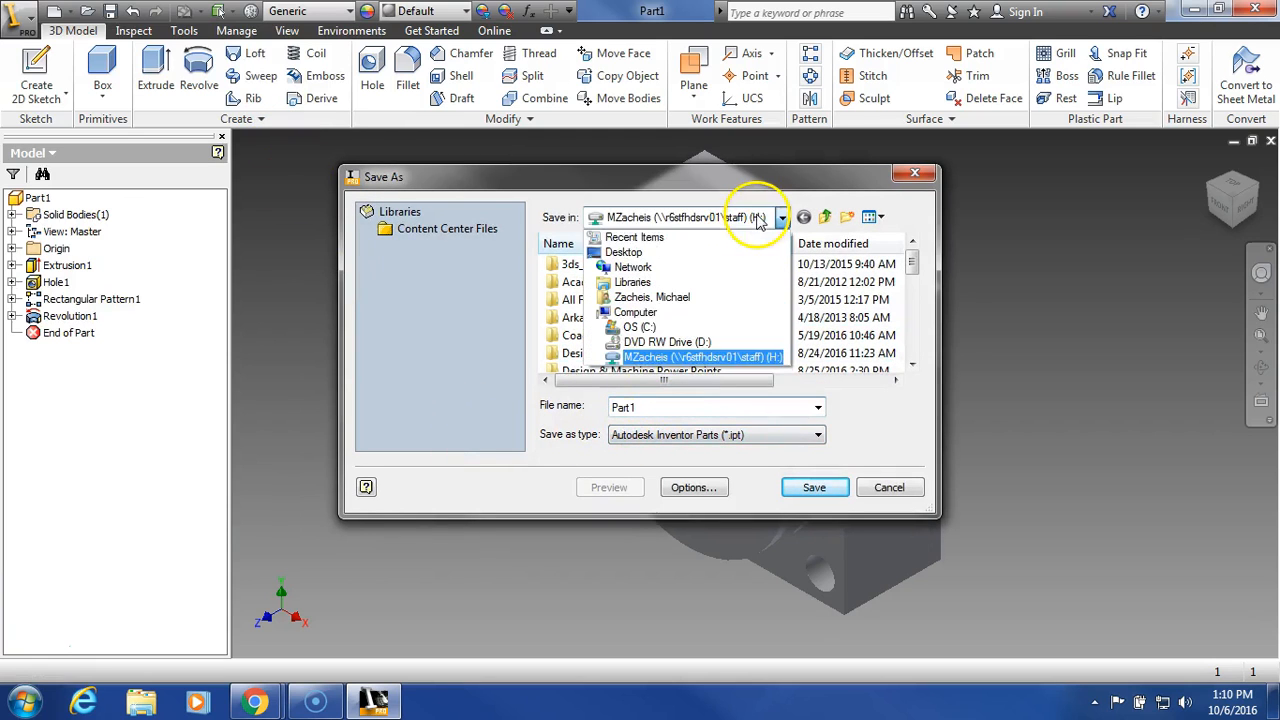
pyautogui.click(740, 358)
pyautogui.click(697, 406)
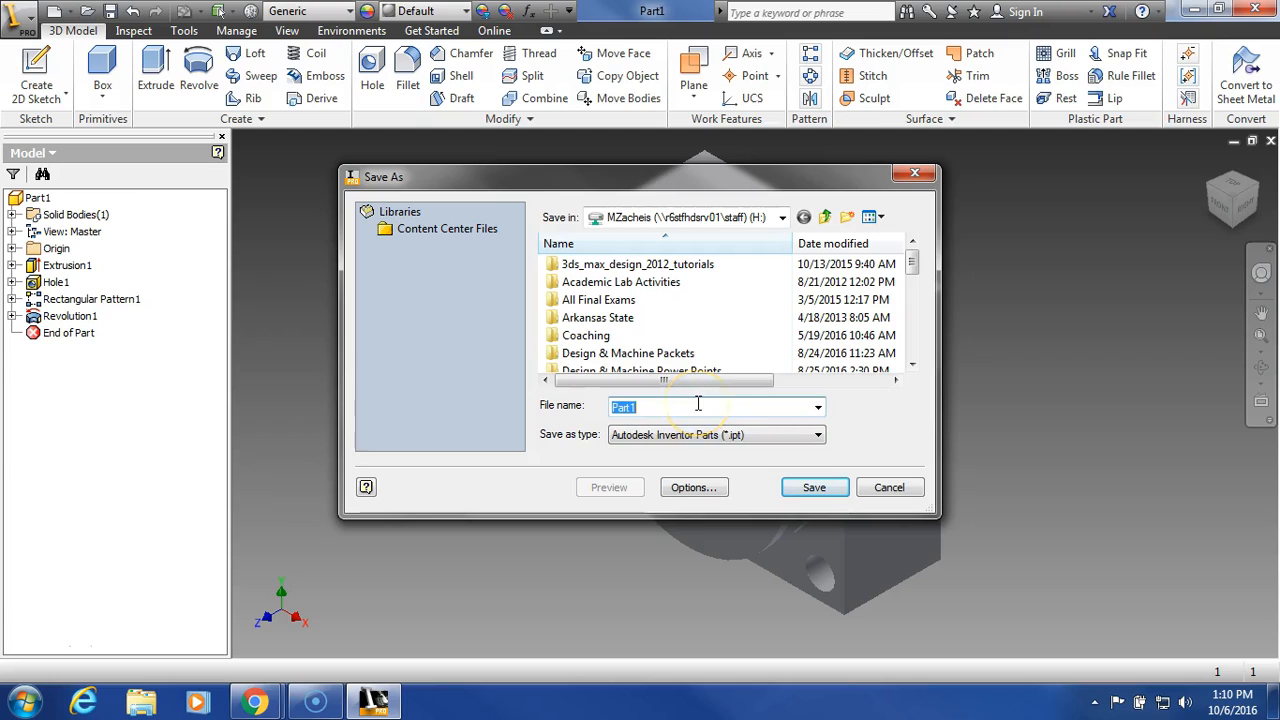
pyautogui.write('En')
pyautogui.press('Down')
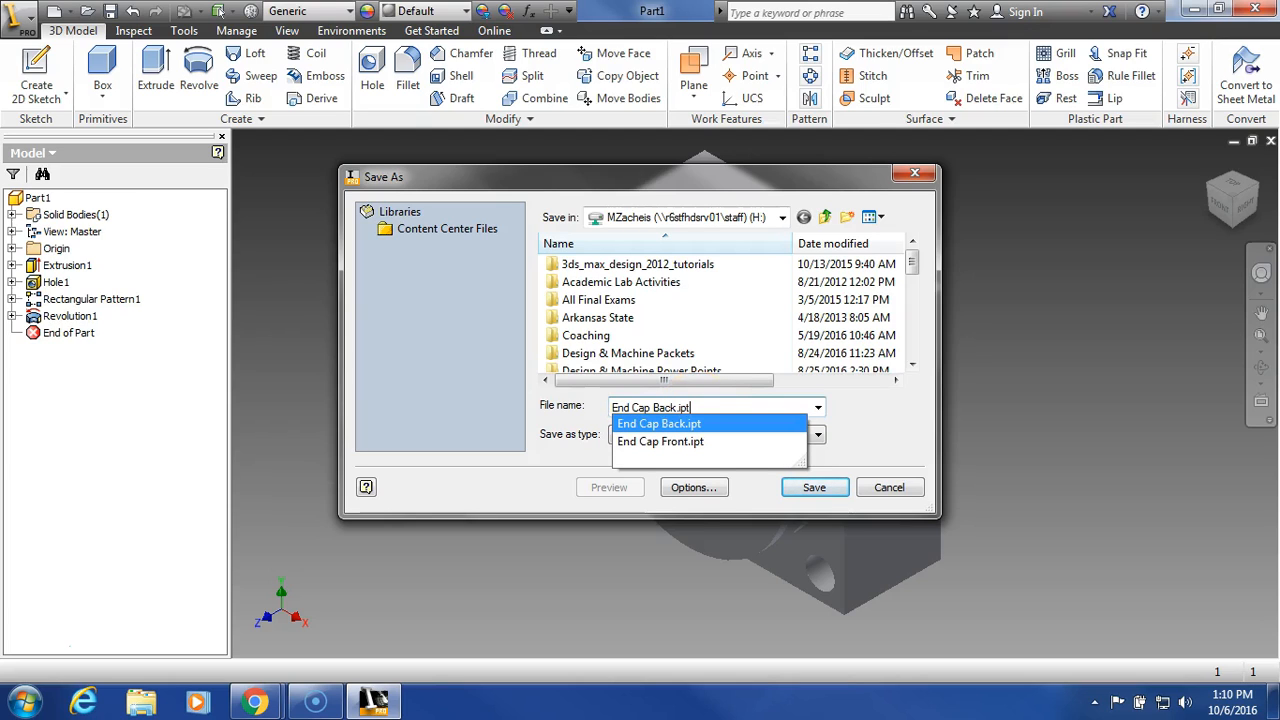
pyautogui.click(748, 424)
pyautogui.click(814, 487)
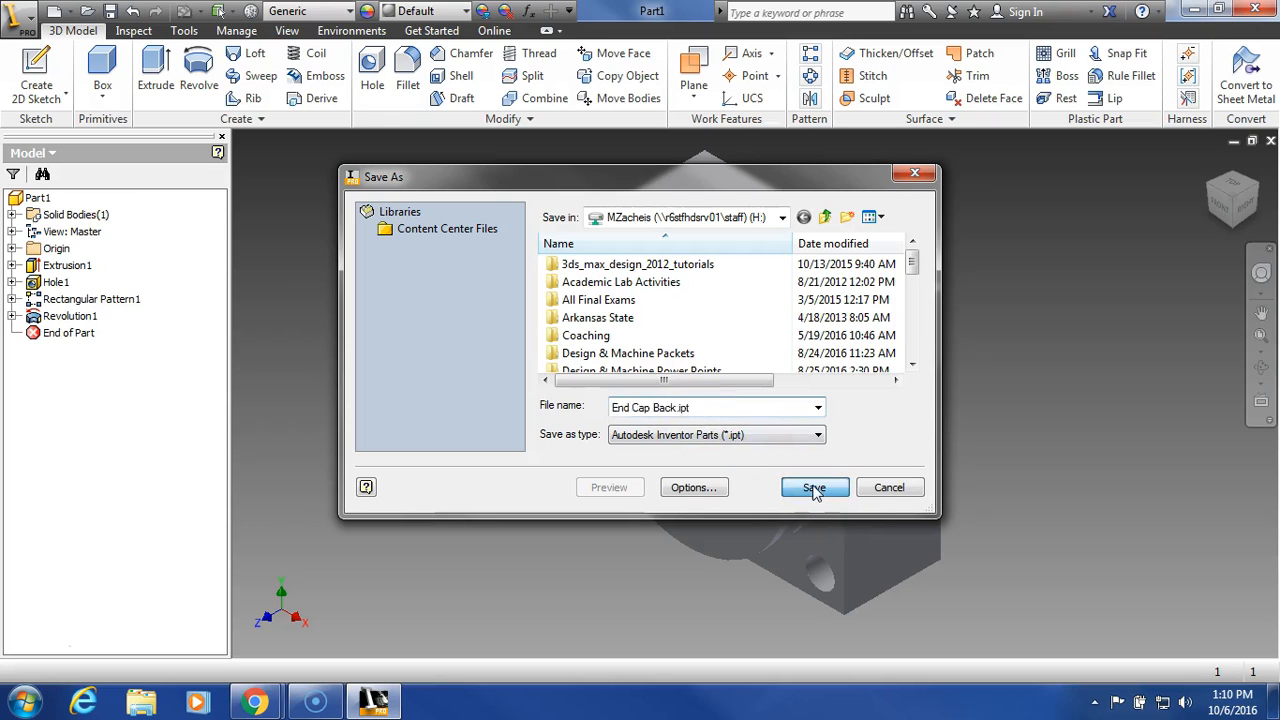
pyautogui.click(692, 350)
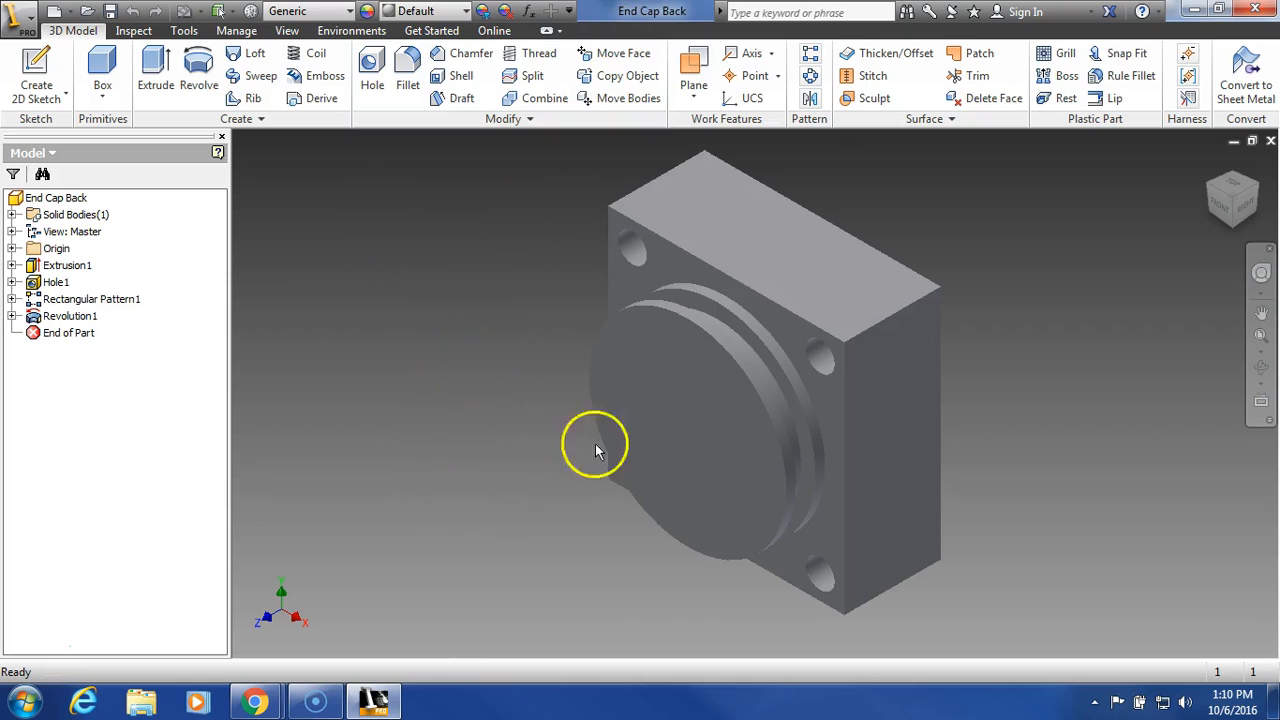
# - Start a concentric counterbore hole on the front circular face of the boss
pyautogui.click(372, 85)
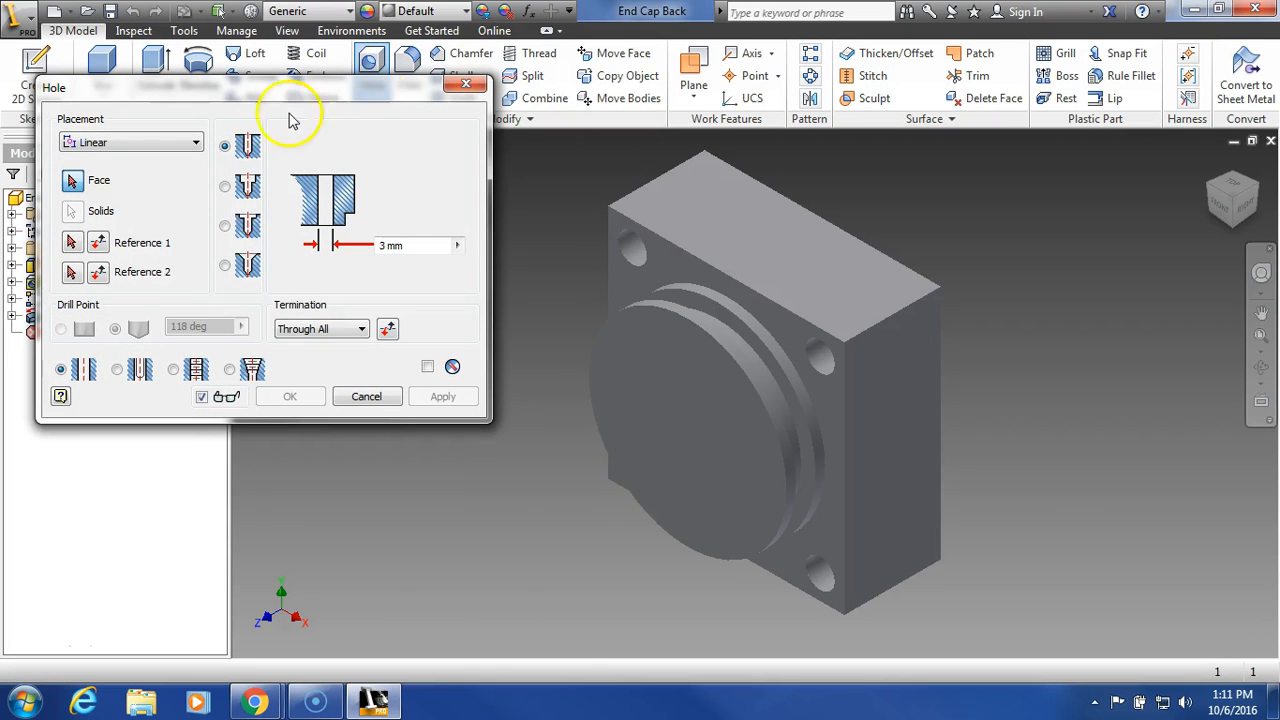
pyautogui.click(183, 145)
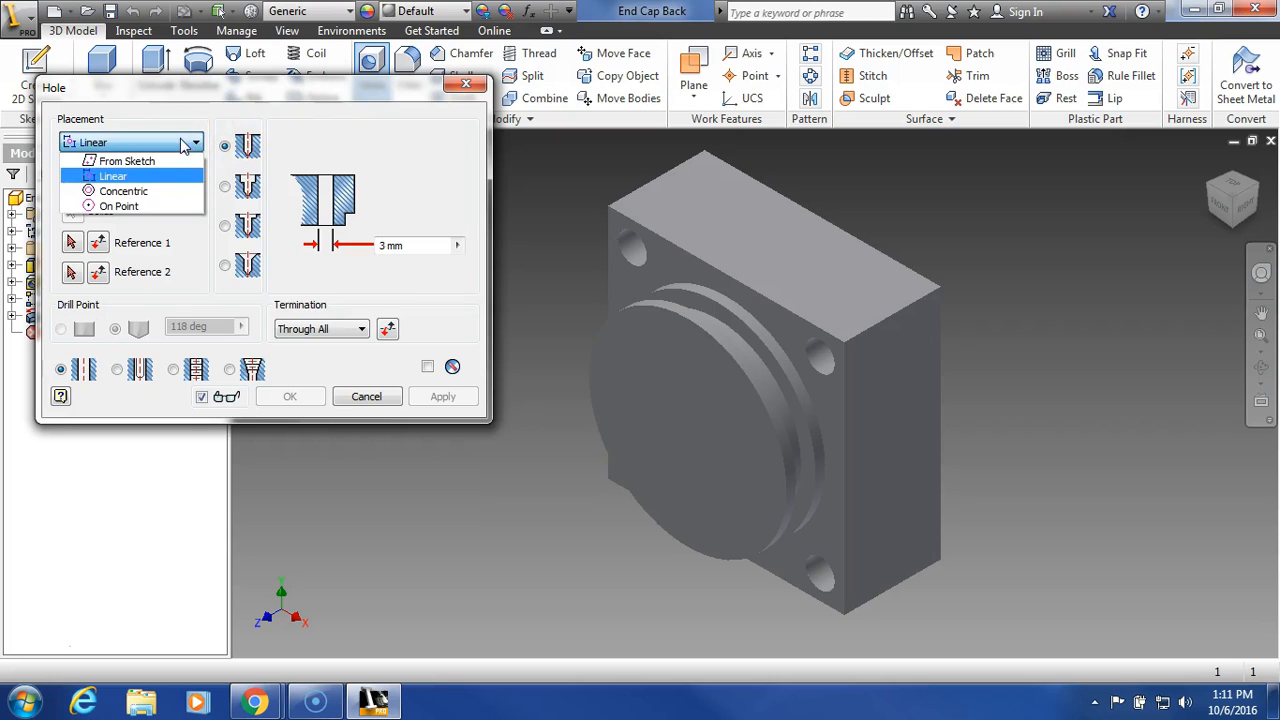
pyautogui.click(155, 192)
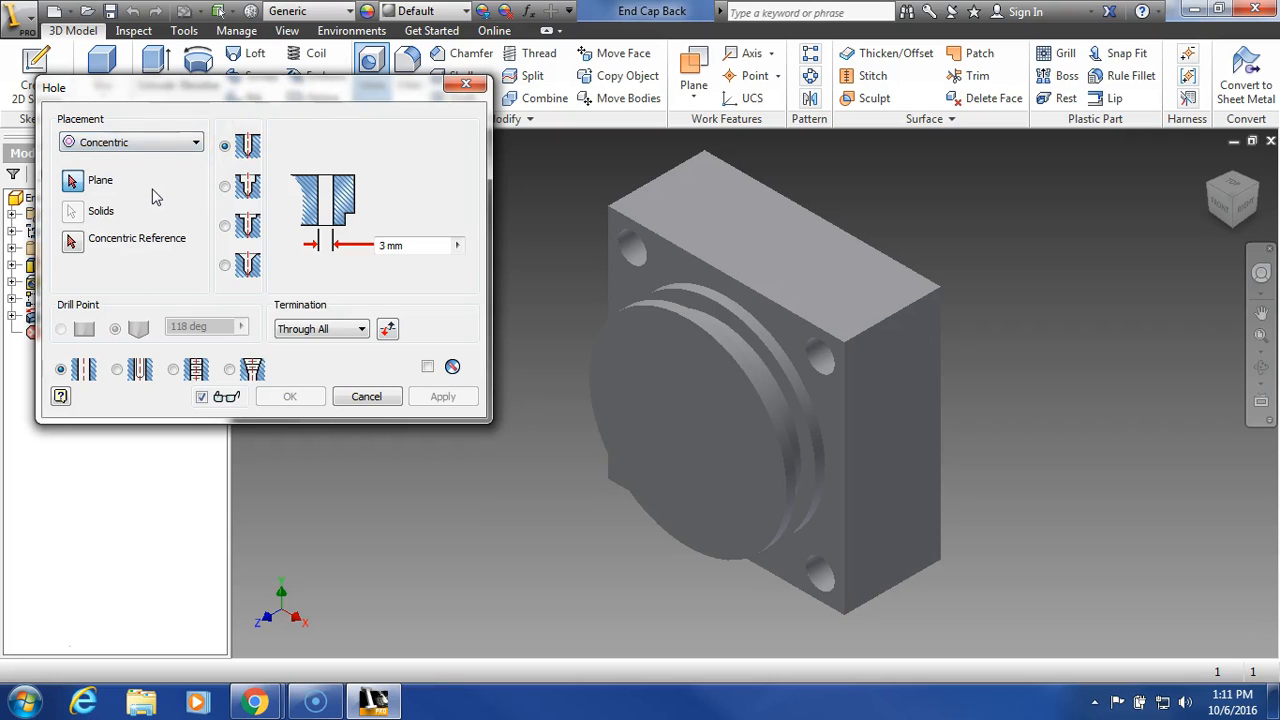
pyautogui.click(225, 187)
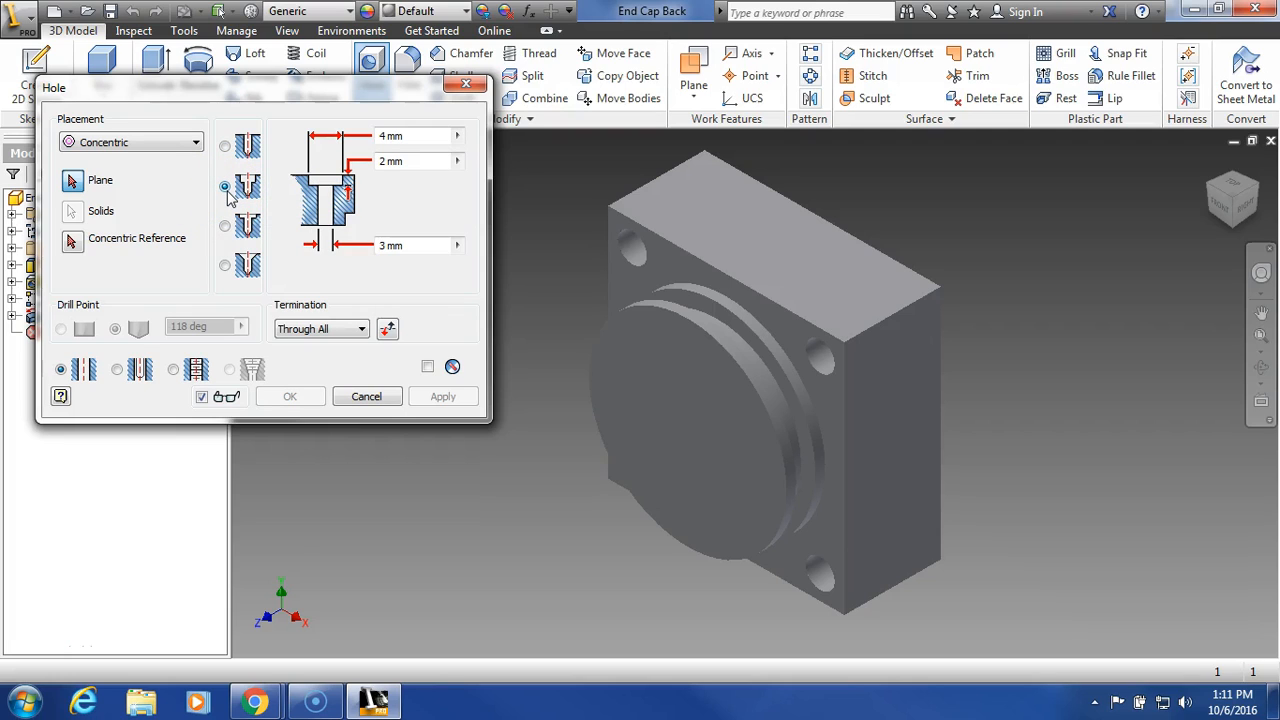
pyautogui.click(686, 429)
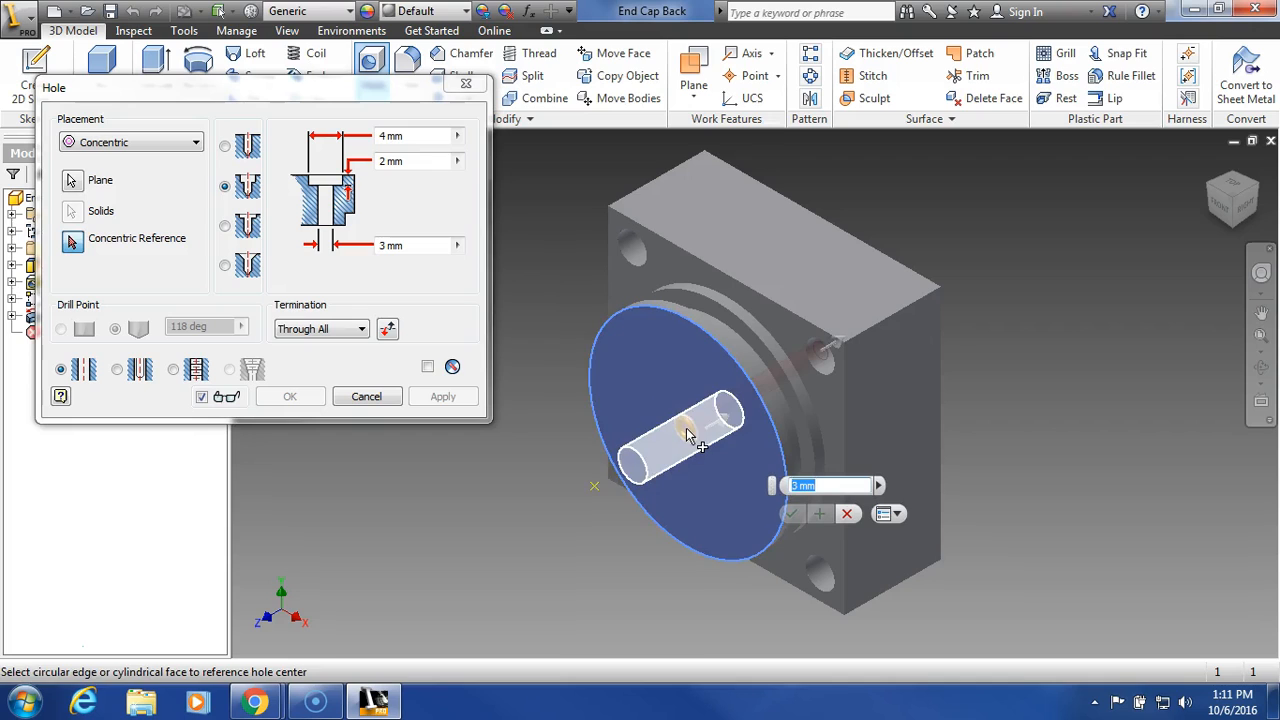
# - Set the counterbore to 26 mm diameter and 6 mm depth, with a 10 mm hole diameter and Through All termination
pyautogui.doubleClick(385, 137)
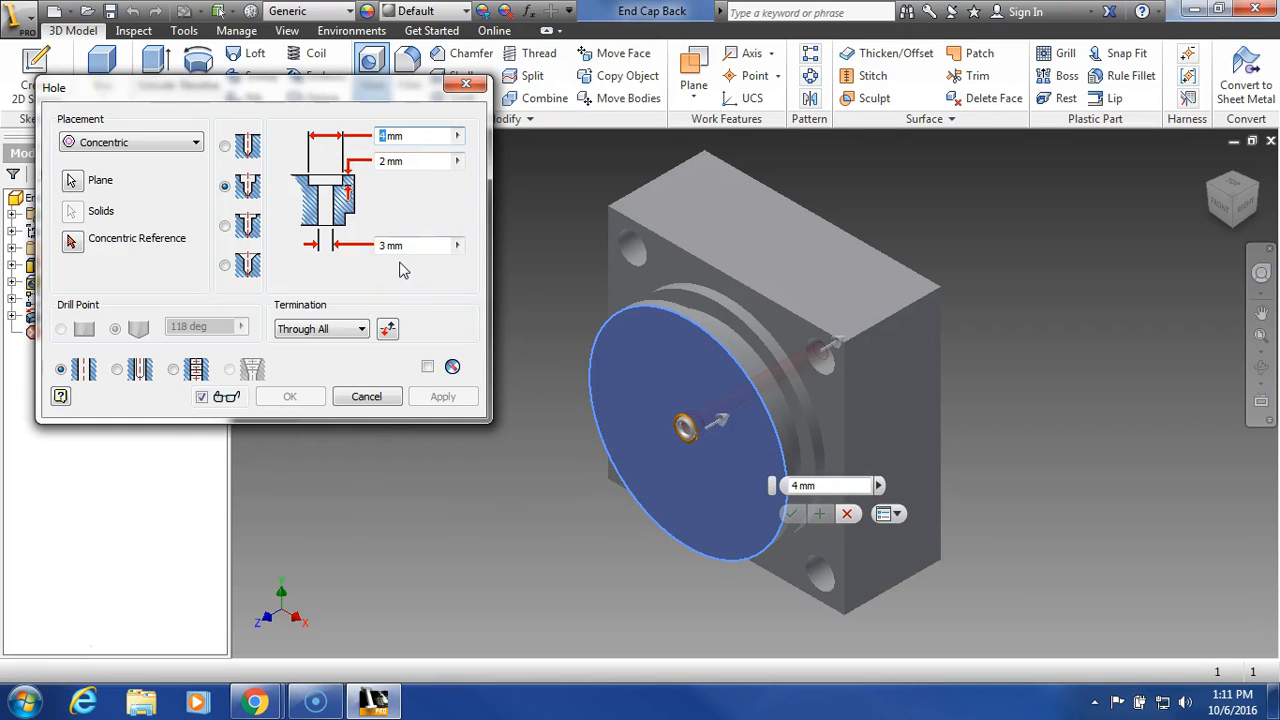
pyautogui.write('26')
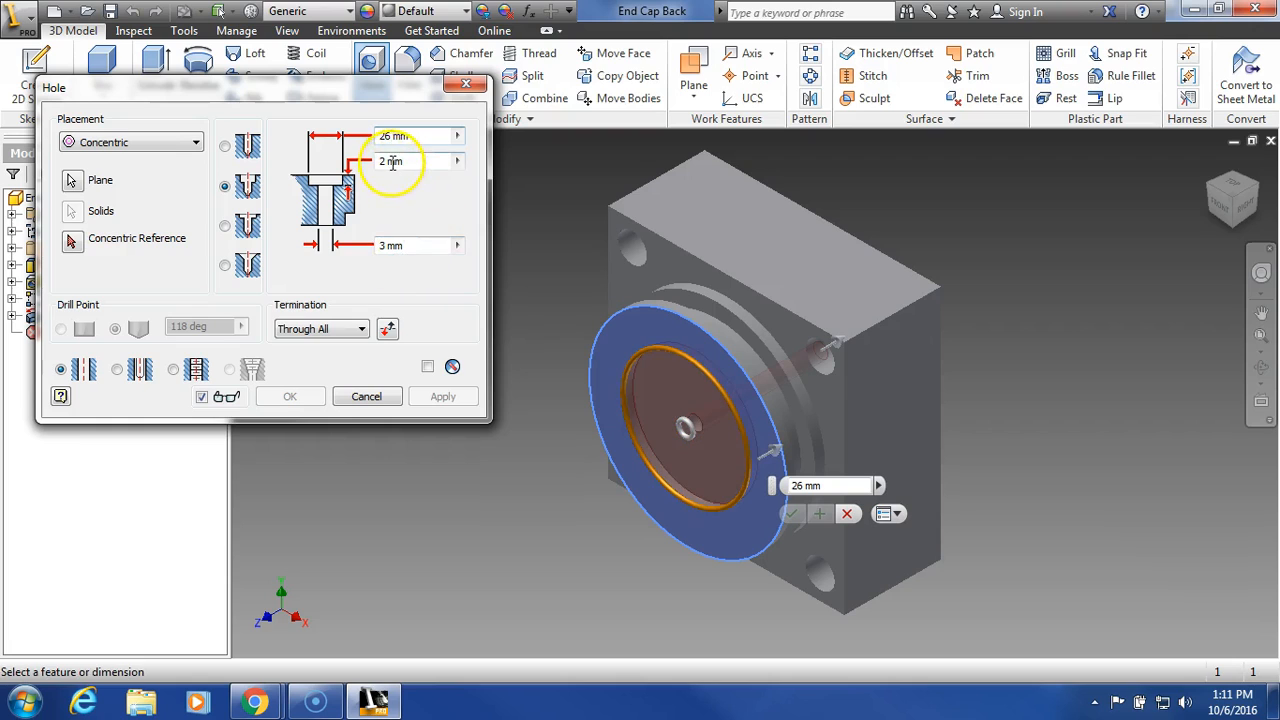
pyautogui.doubleClick(386, 161)
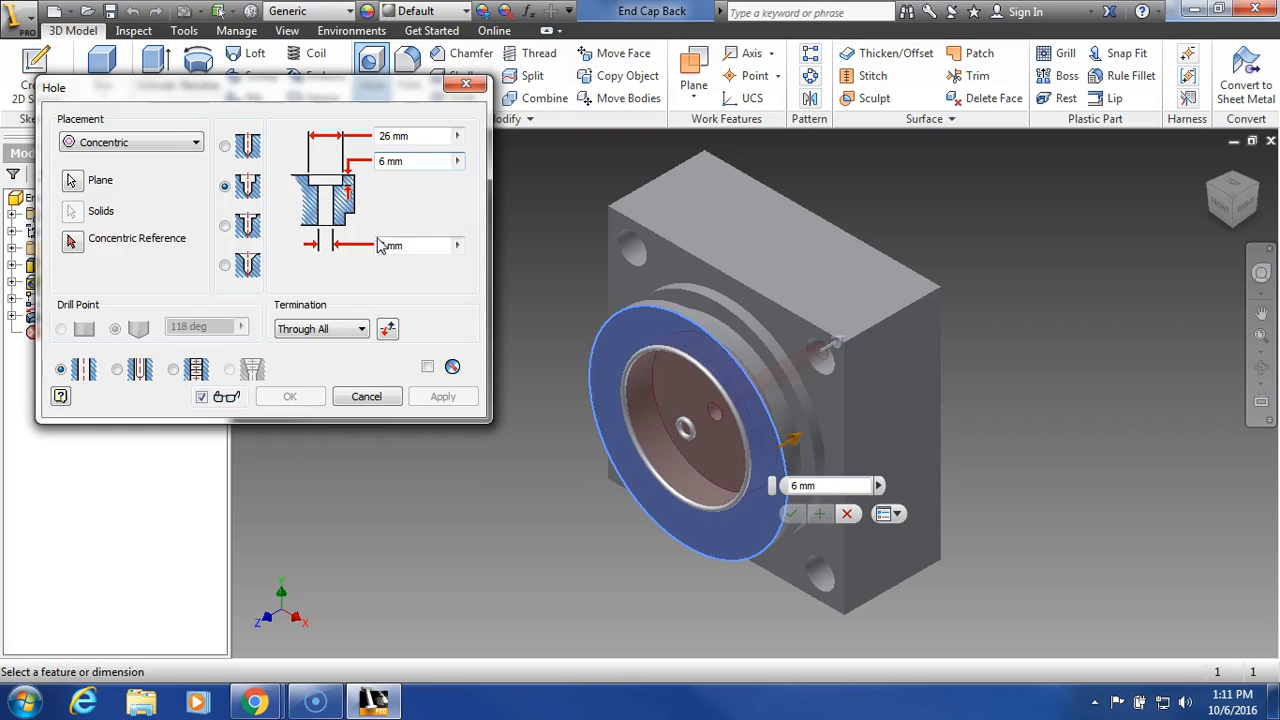
pyautogui.doubleClick(385, 245)
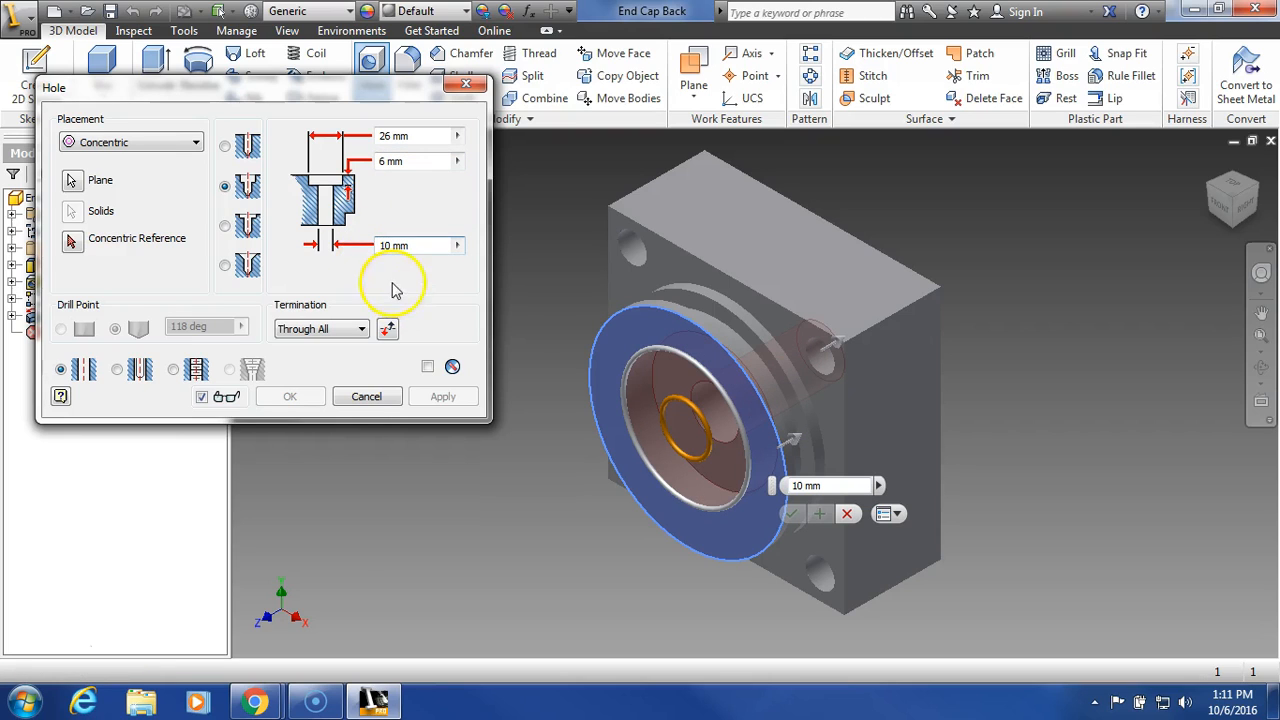
pyautogui.click(366, 328)
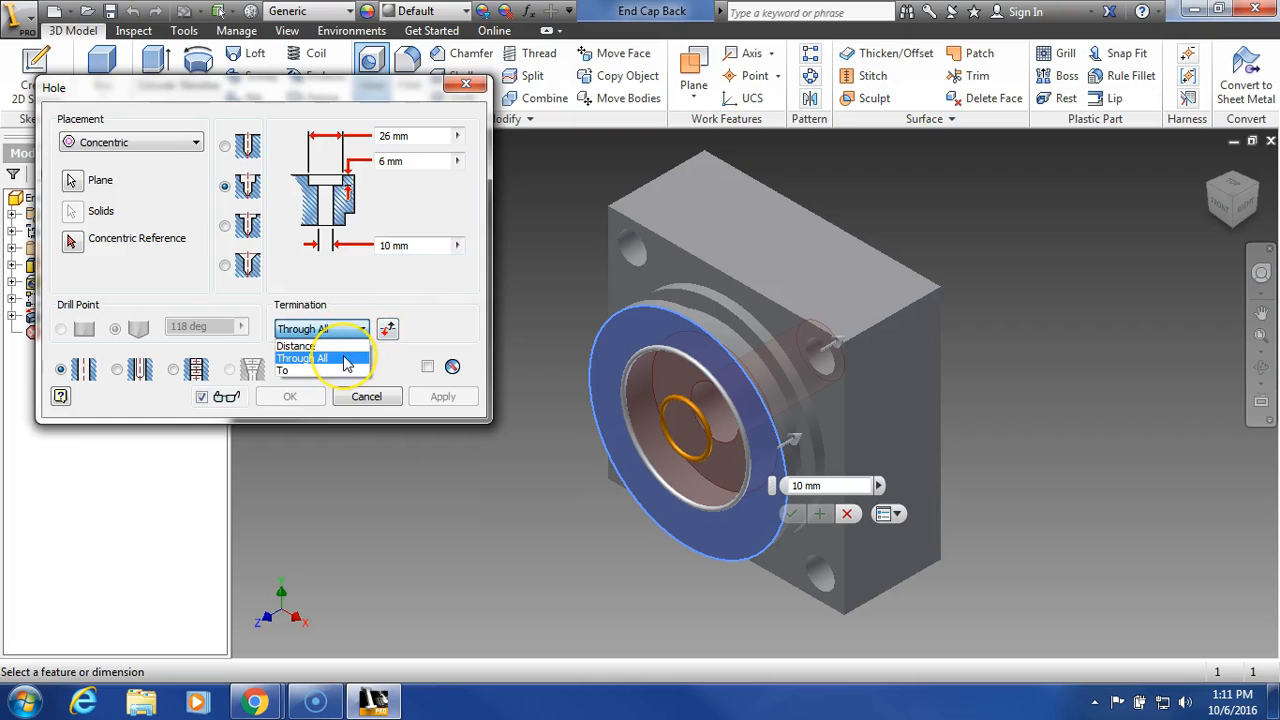
pyautogui.click(343, 358)
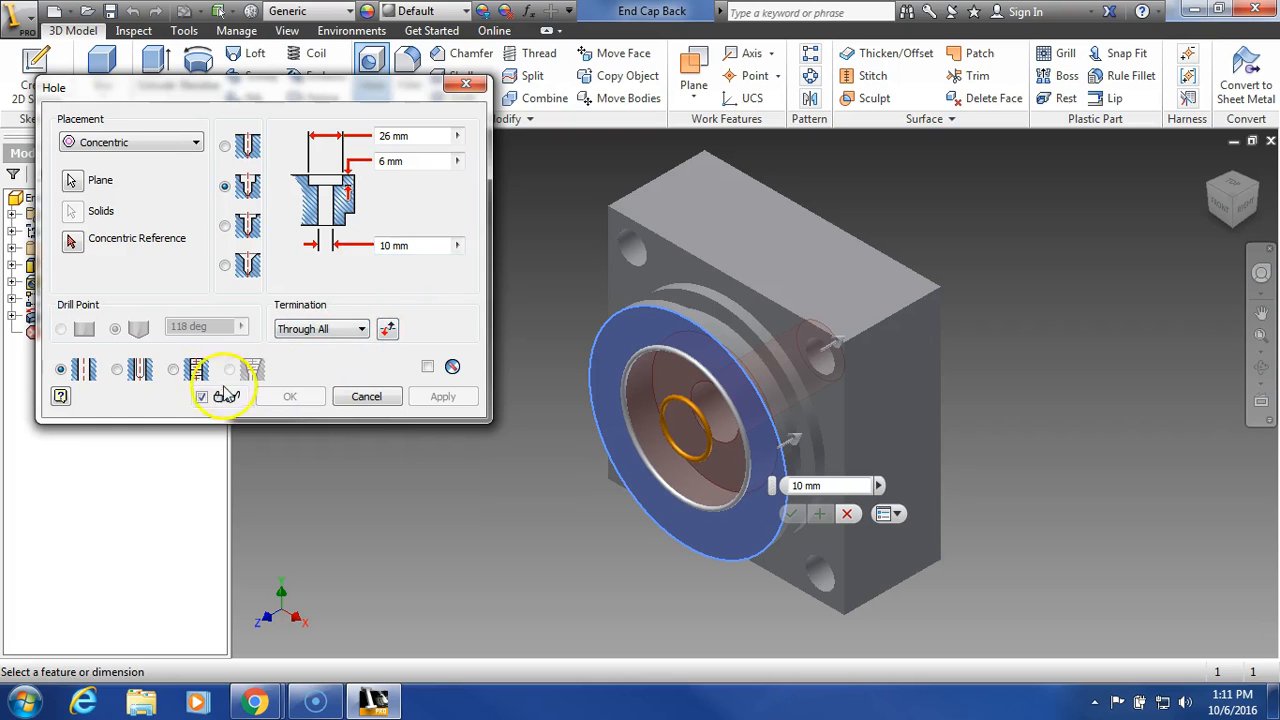
# - Keep the counterbore hole unthreaded, centre it on the boss's outer circular edge, and create it
pyautogui.click(174, 370)
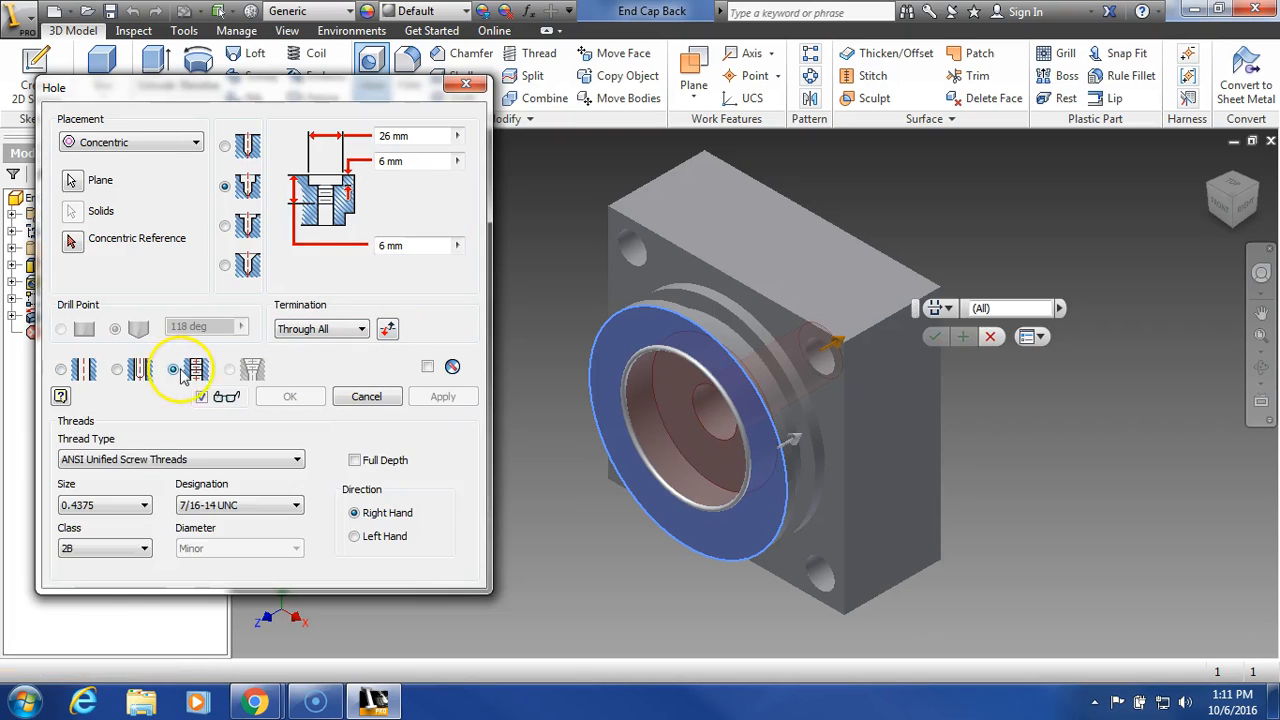
pyautogui.click(61, 370)
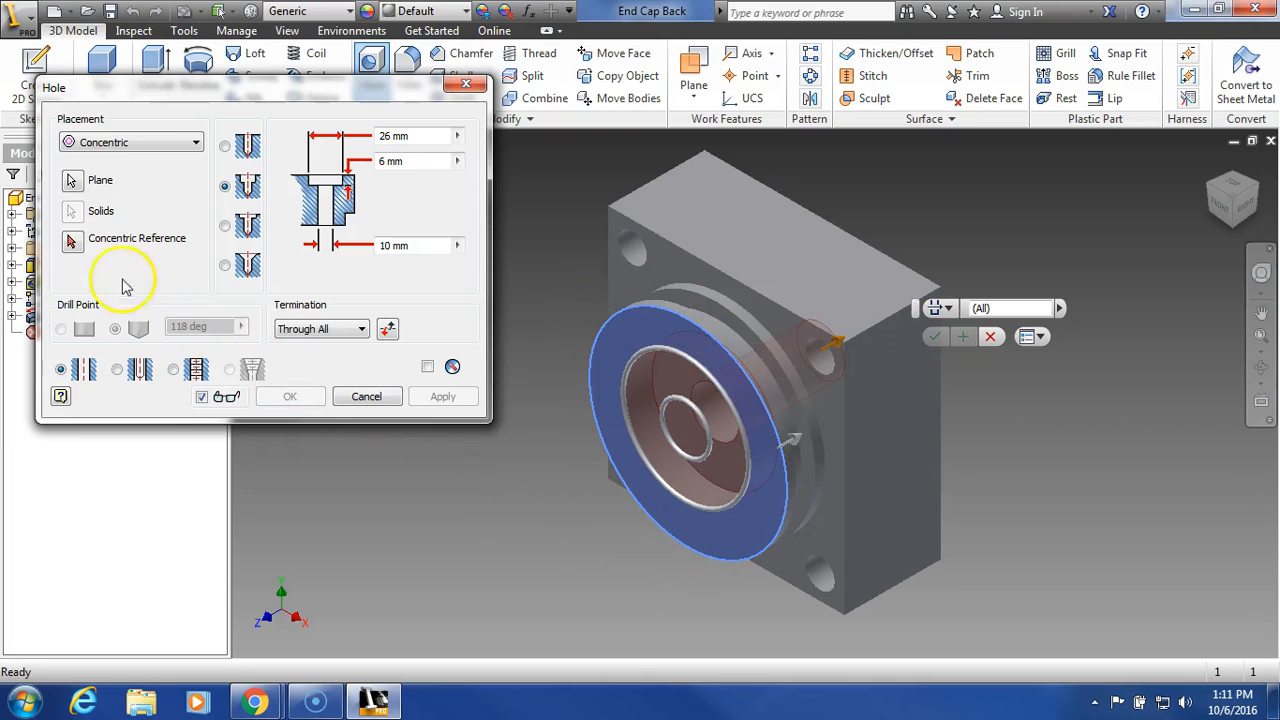
pyautogui.click(73, 244)
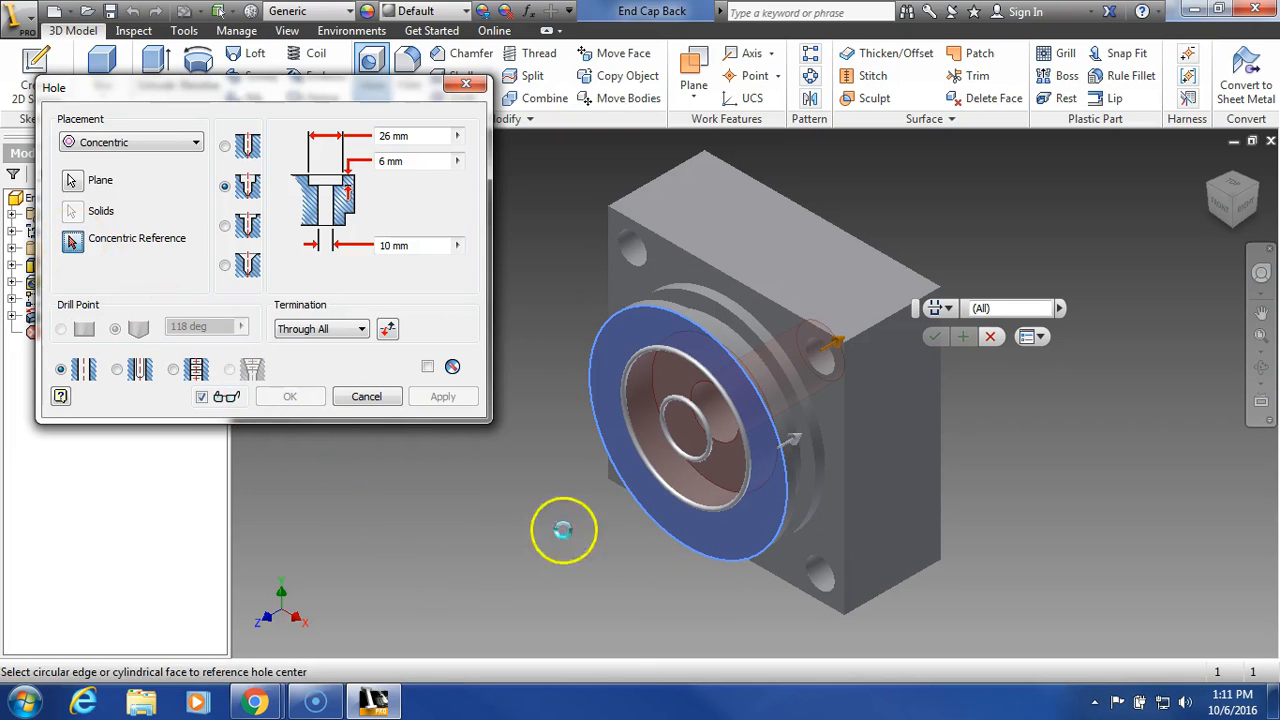
pyautogui.click(590, 380)
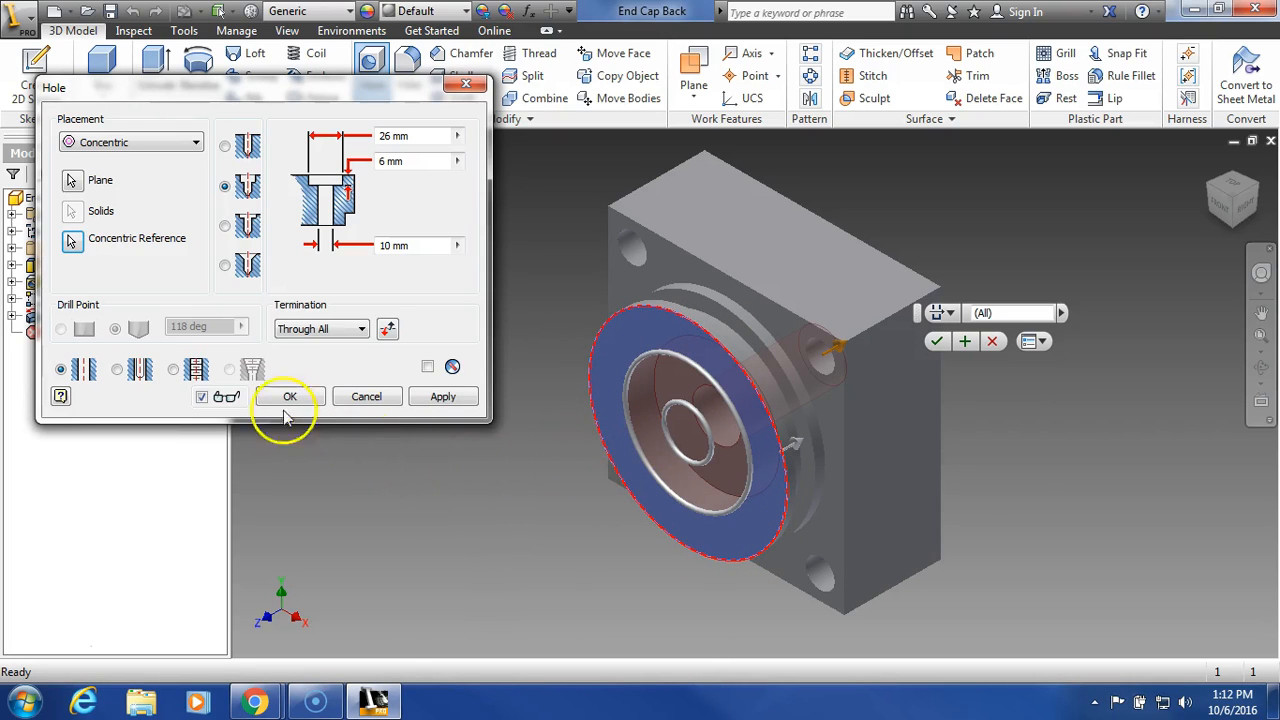
pyautogui.click(937, 343)
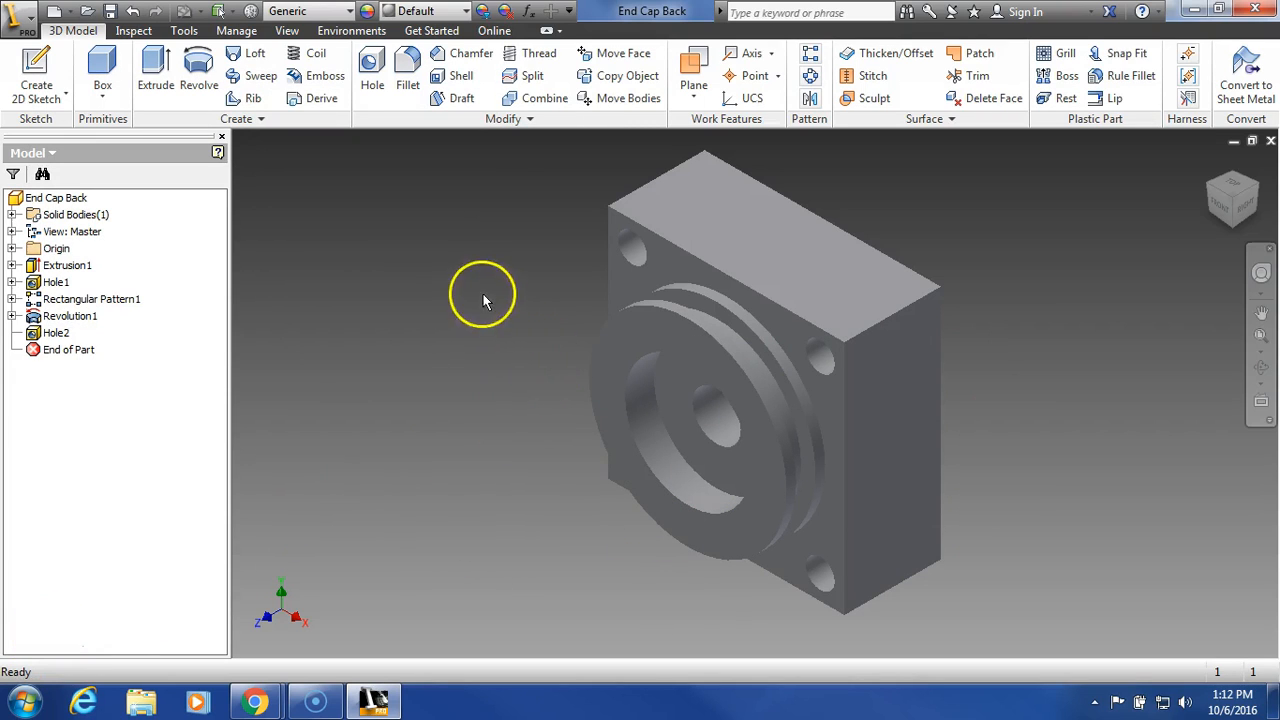
# - Sketch a 6 mm line on the block's top face, perpendicular to the front edge from its midpoint, and finish the sketch
pyautogui.click(793, 264)
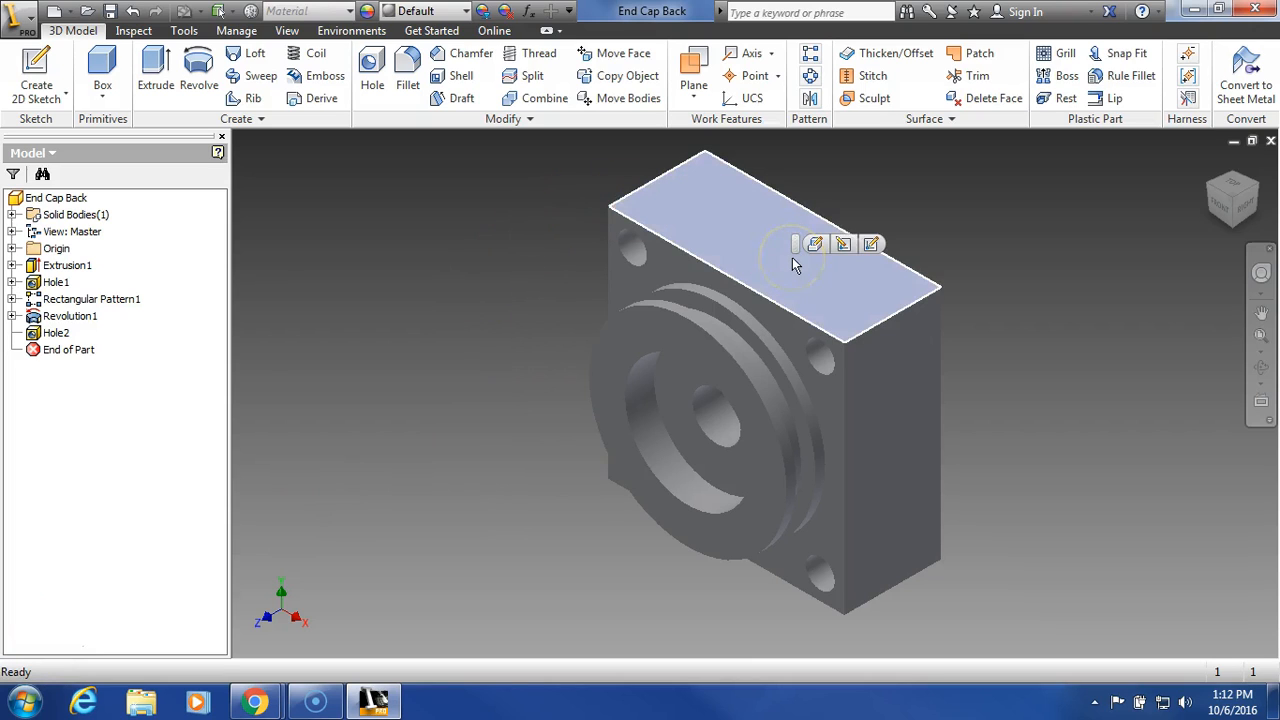
pyautogui.click(872, 244)
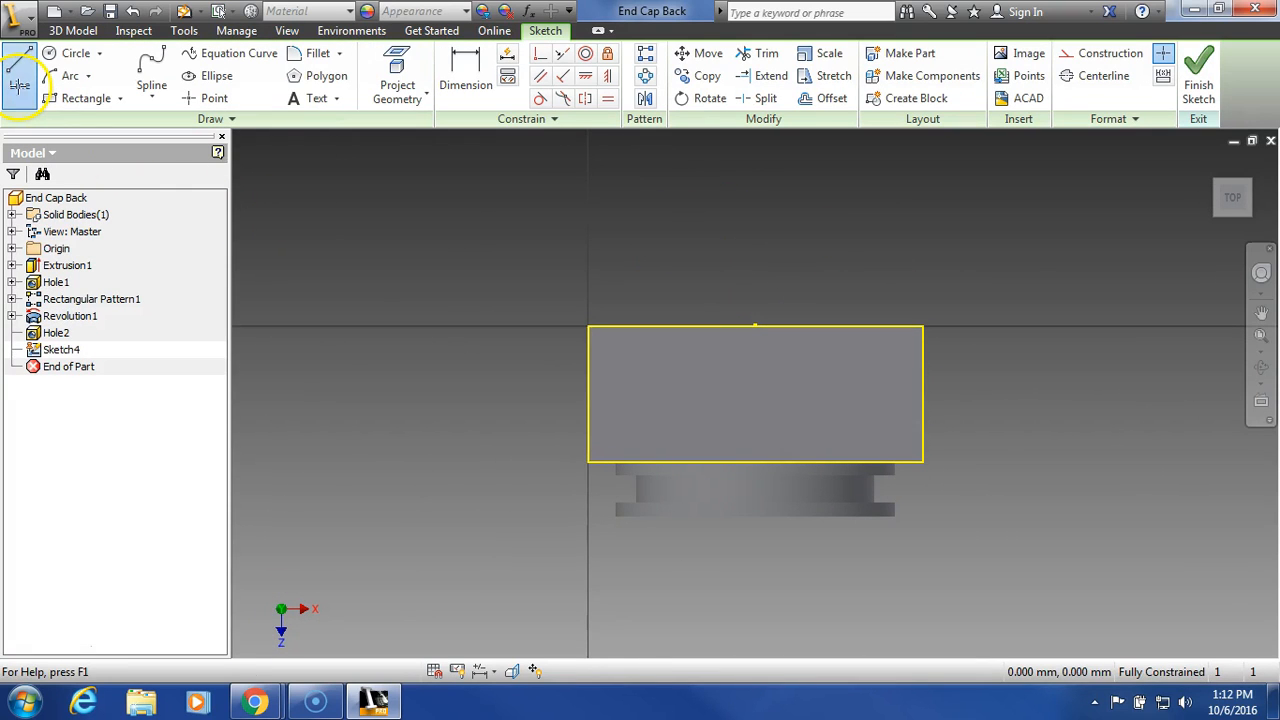
pyautogui.click(19, 72)
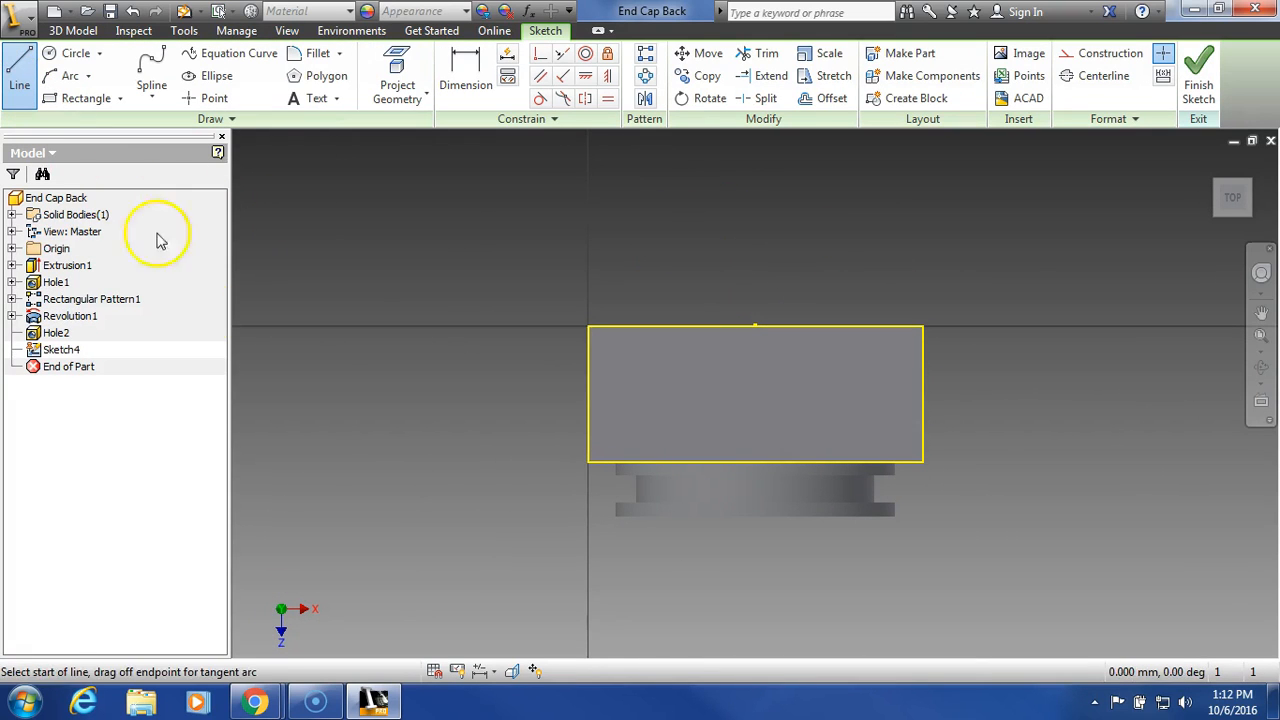
pyautogui.click(759, 462)
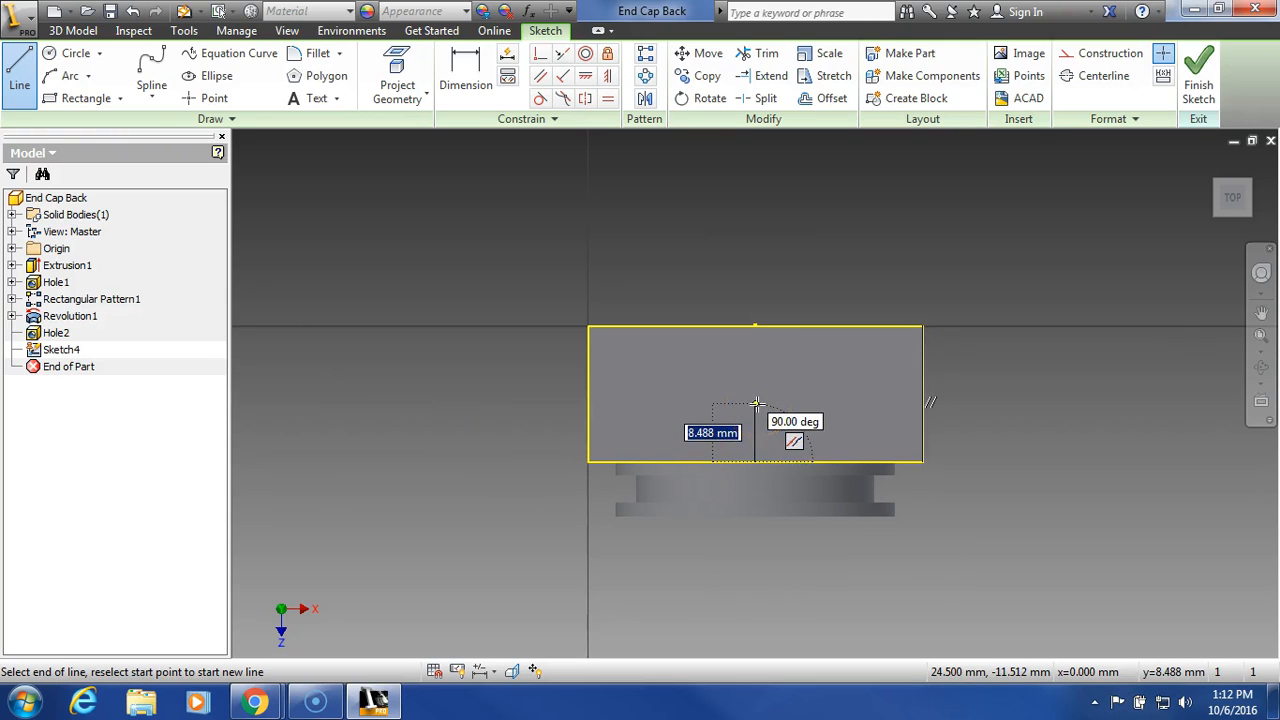
pyautogui.write('6')
pyautogui.press('Return')
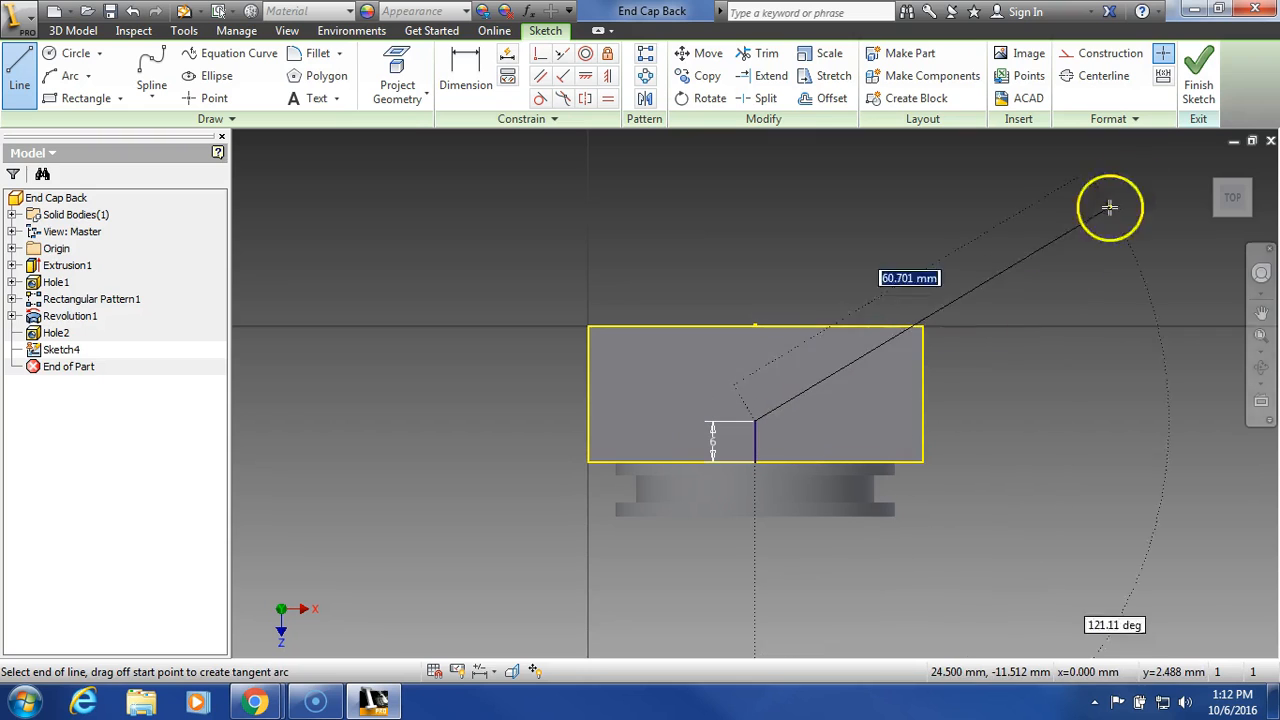
pyautogui.click(1196, 80)
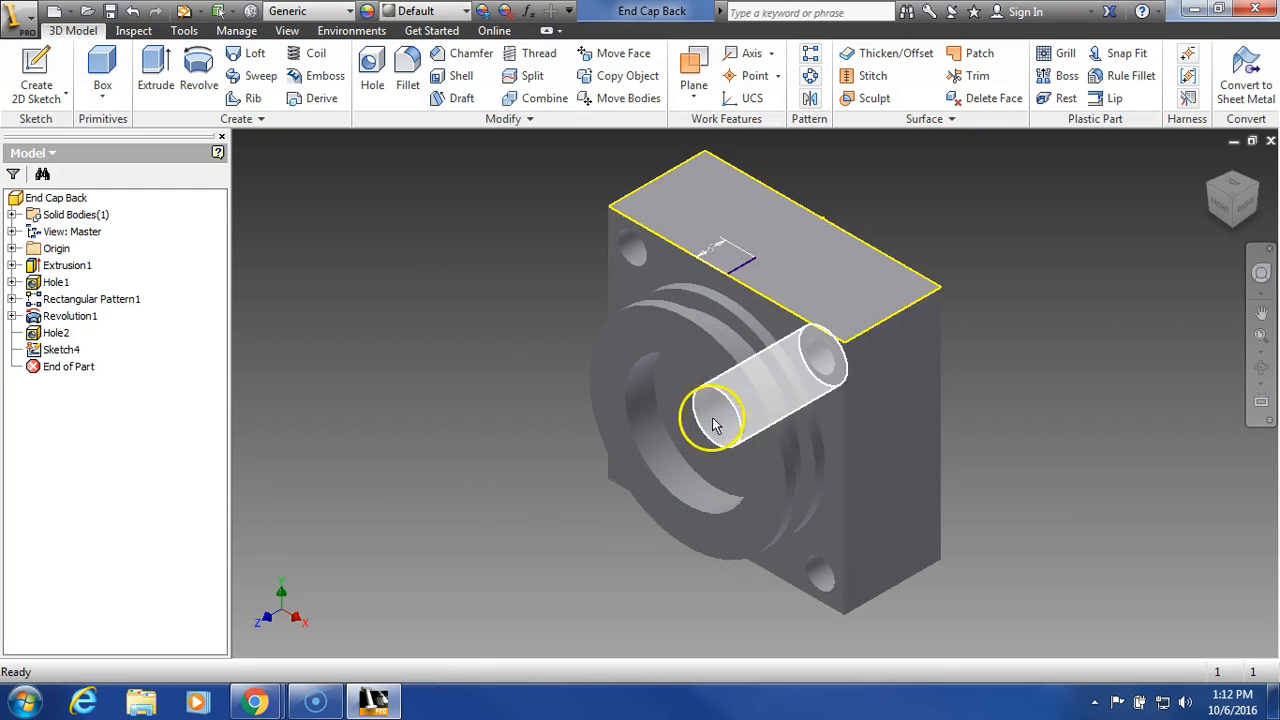
pyautogui.click(41, 648)
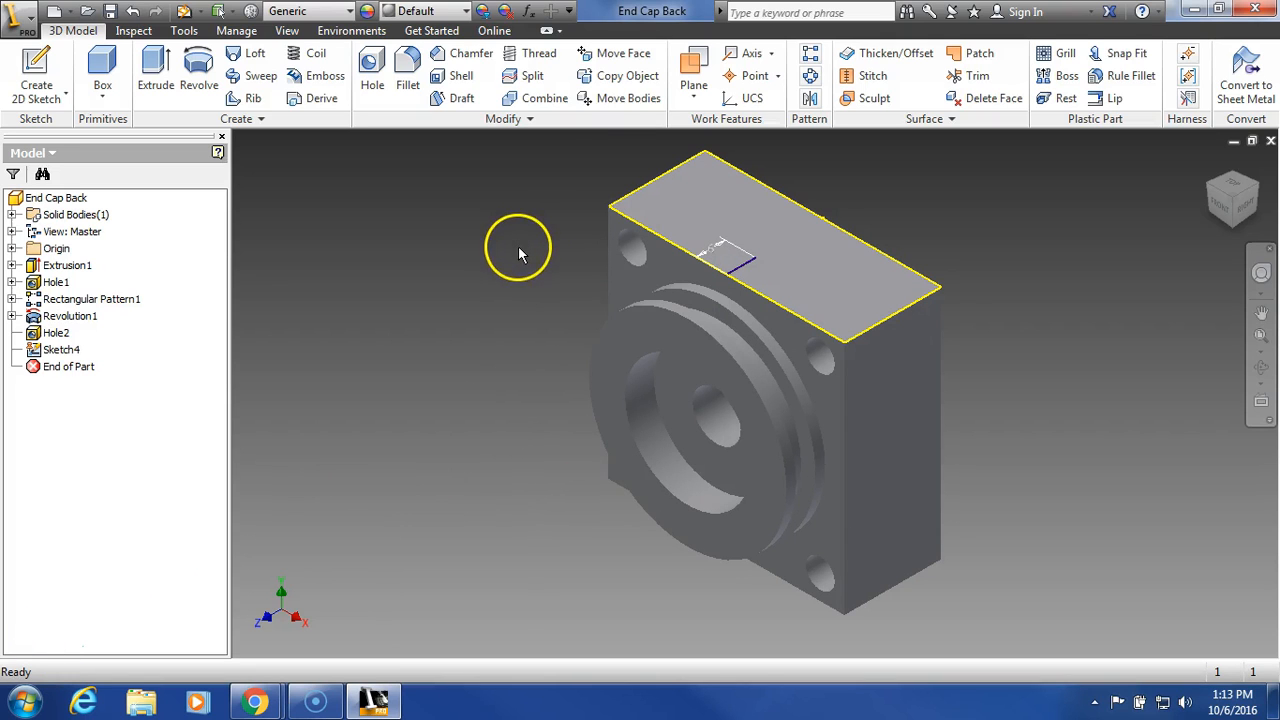
# - Start a drilled, tapped hole from the top-face sketch and set its termination to To
pyautogui.click(369, 88)
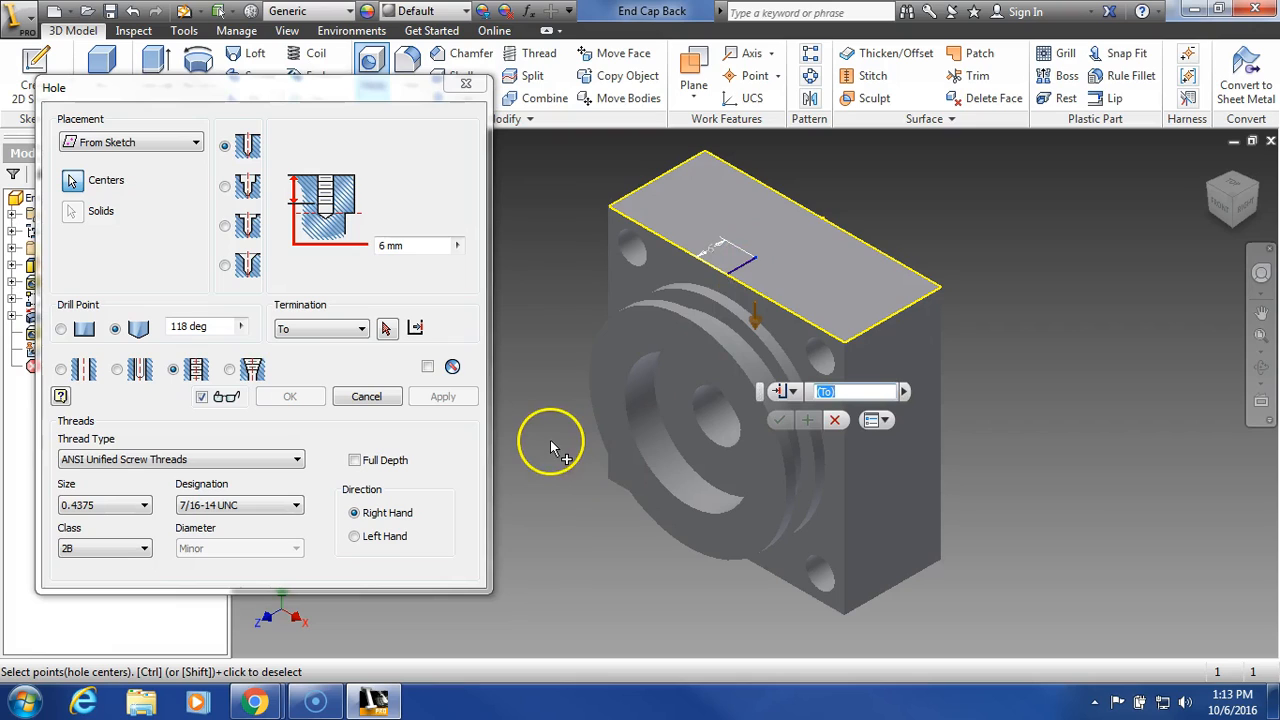
pyautogui.click(243, 147)
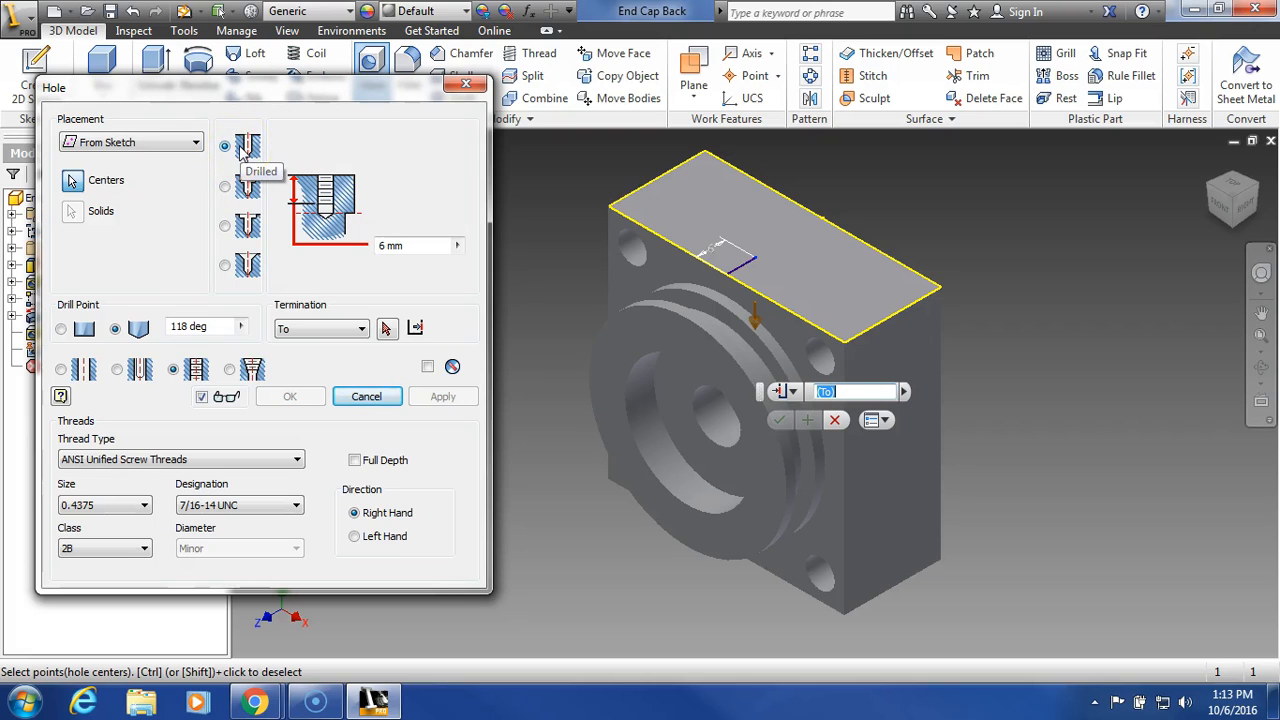
pyautogui.click(361, 330)
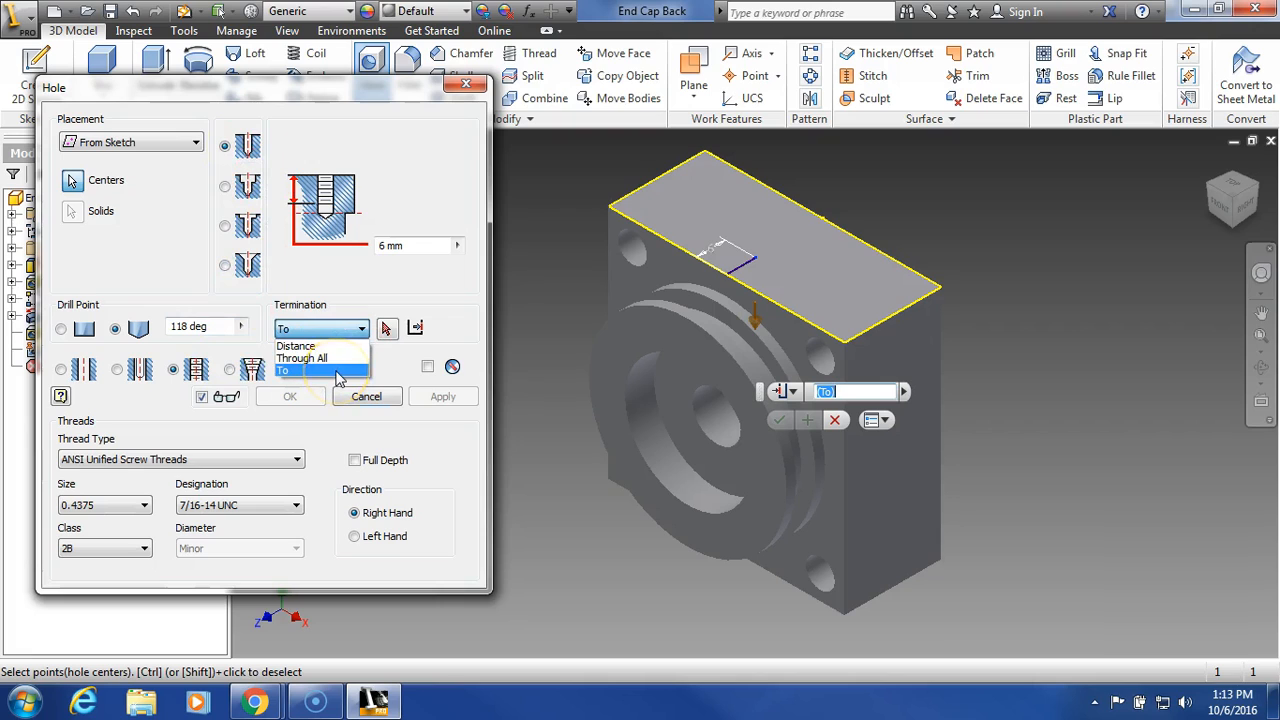
pyautogui.click(339, 371)
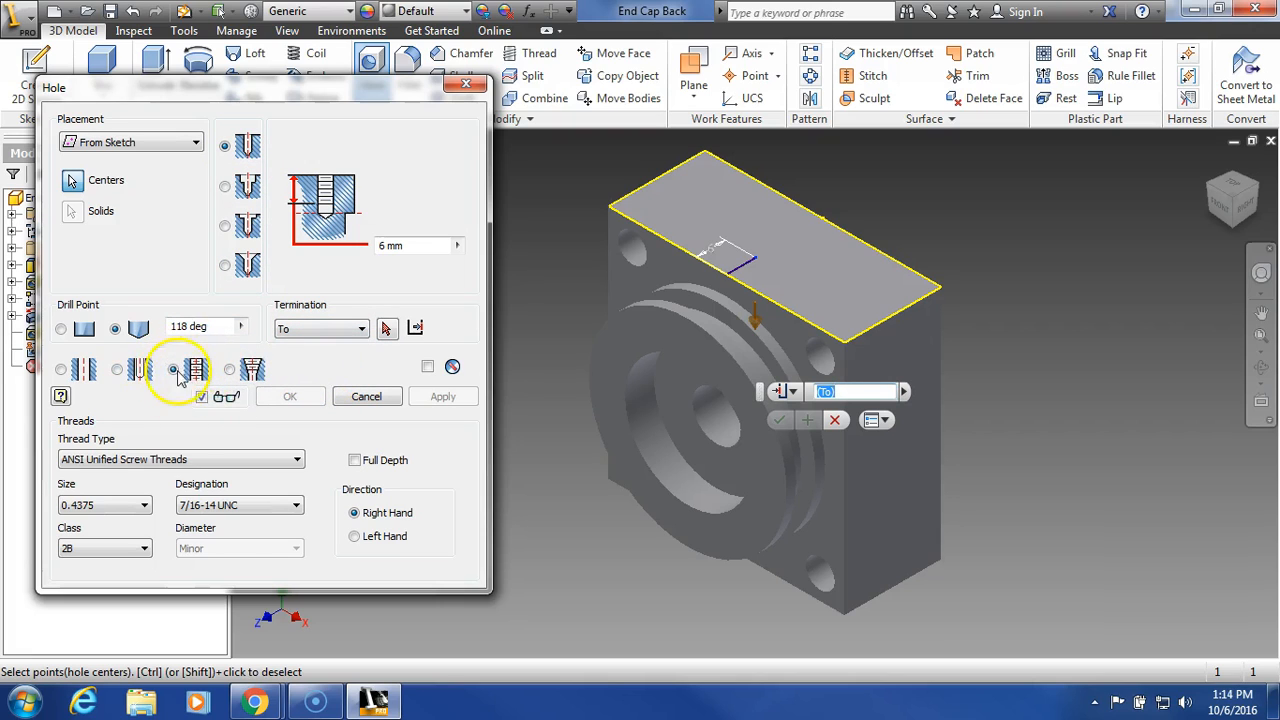
# - Set the tapped hole's thread to ANSI Metric M Profile, size 5, designation M5x0.8
pyautogui.click(190, 459)
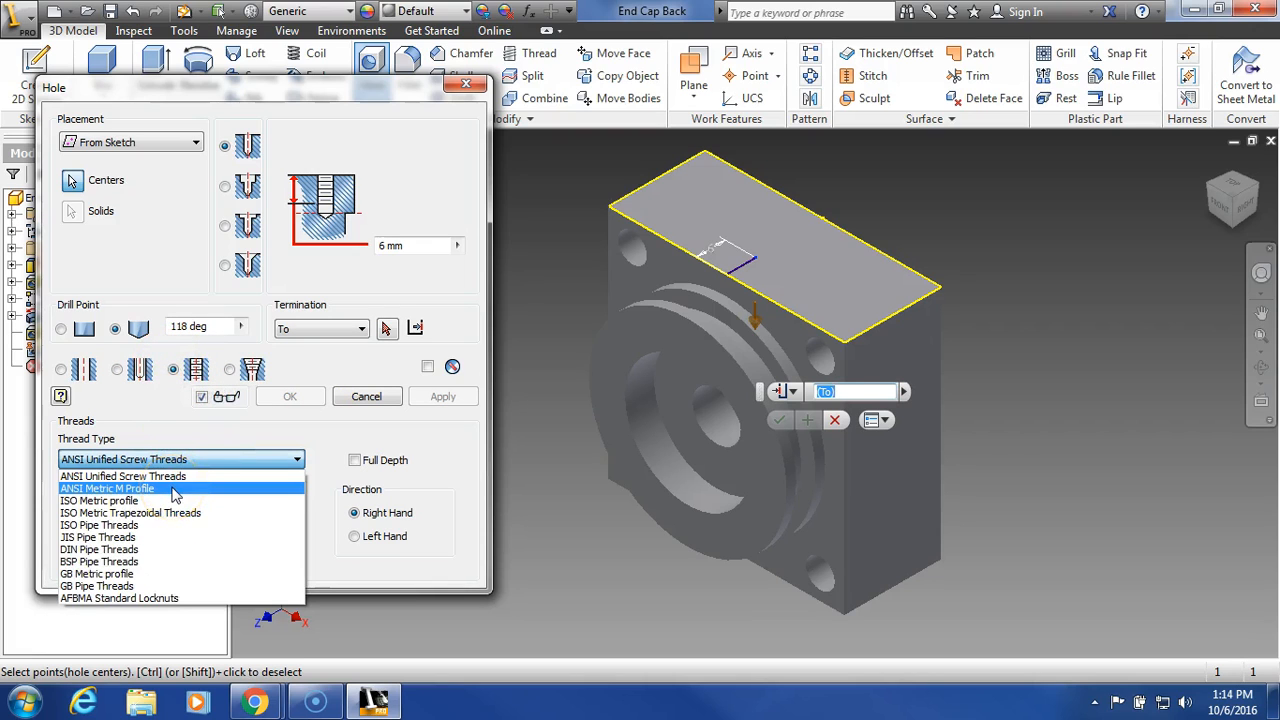
pyautogui.click(175, 489)
pyautogui.click(144, 505)
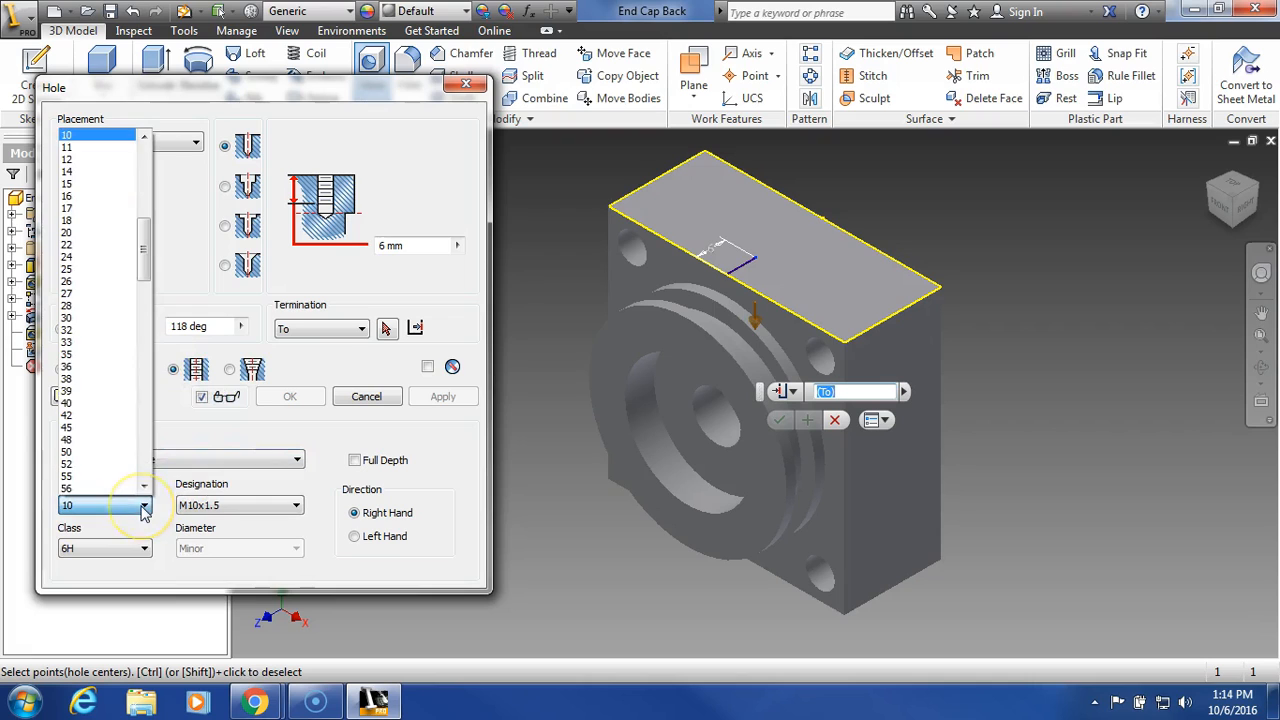
pyautogui.moveTo(145, 270); pyautogui.dragTo(135, 165)
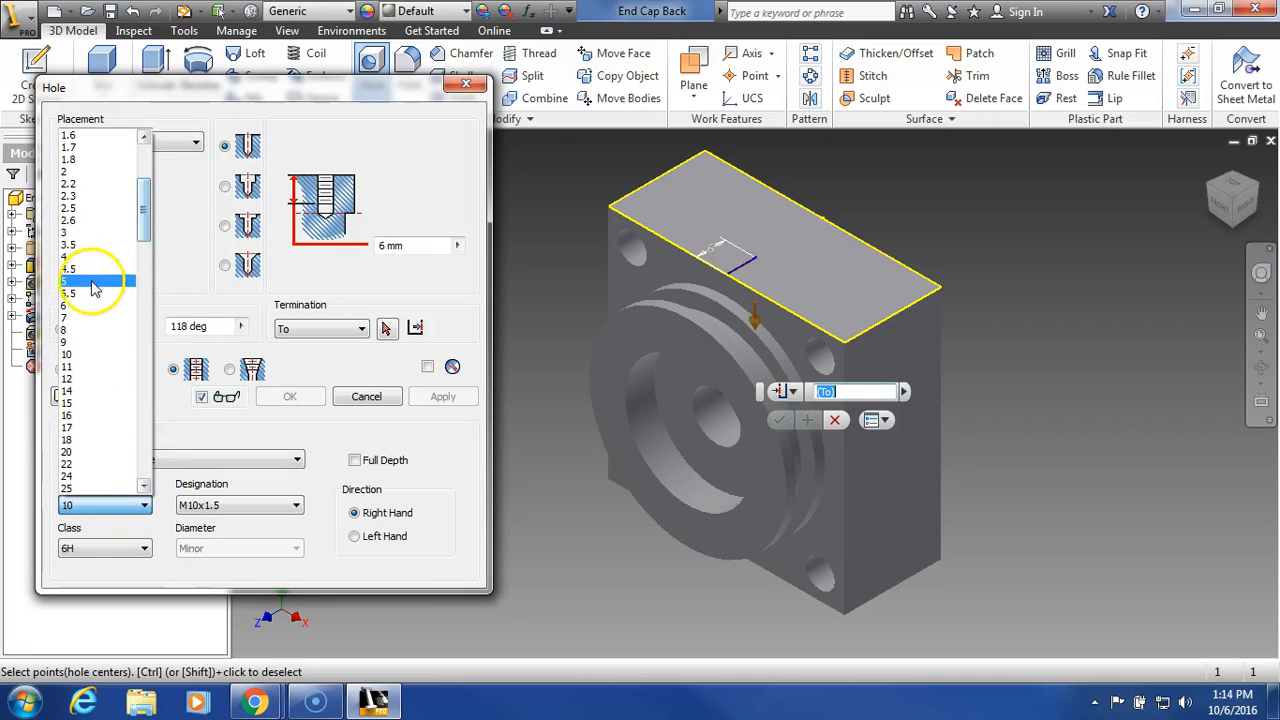
pyautogui.click(88, 284)
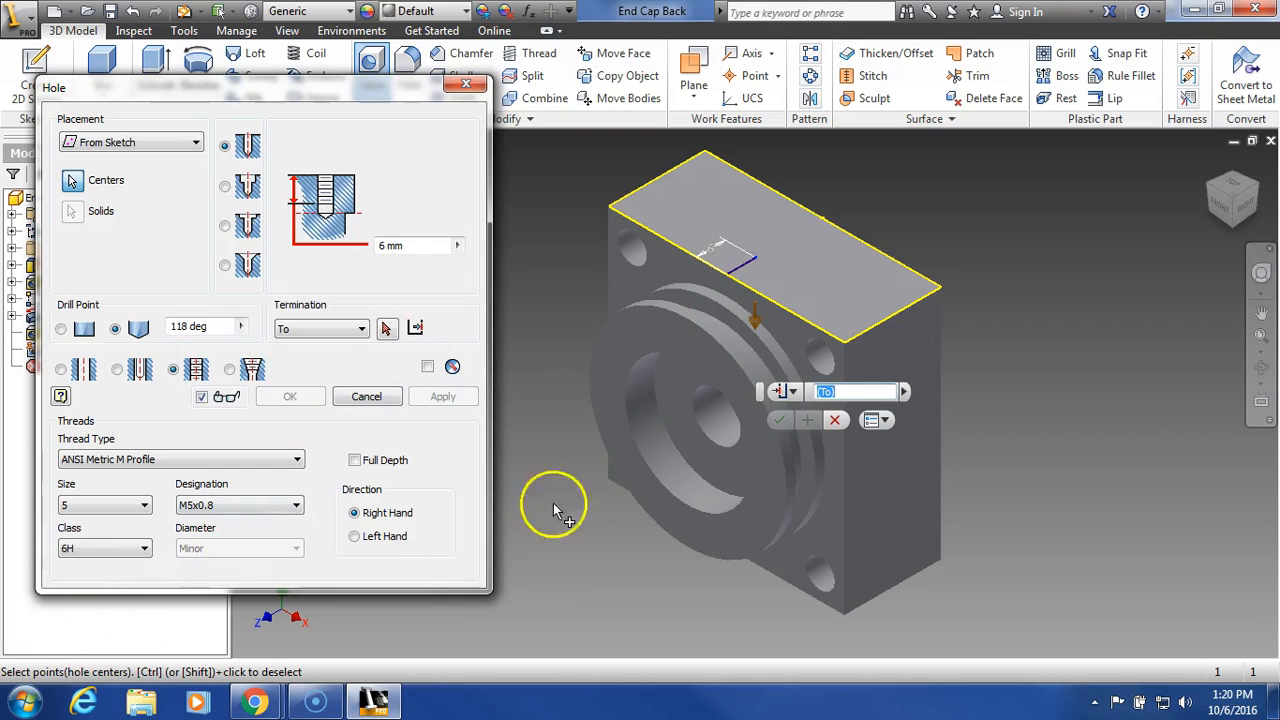
# - Centre the tapped hole on the sketch line's inner endpoint, end it at the central through hole's cylindrical face, and create it
pyautogui.click(387, 330)
pyautogui.click(748, 253)
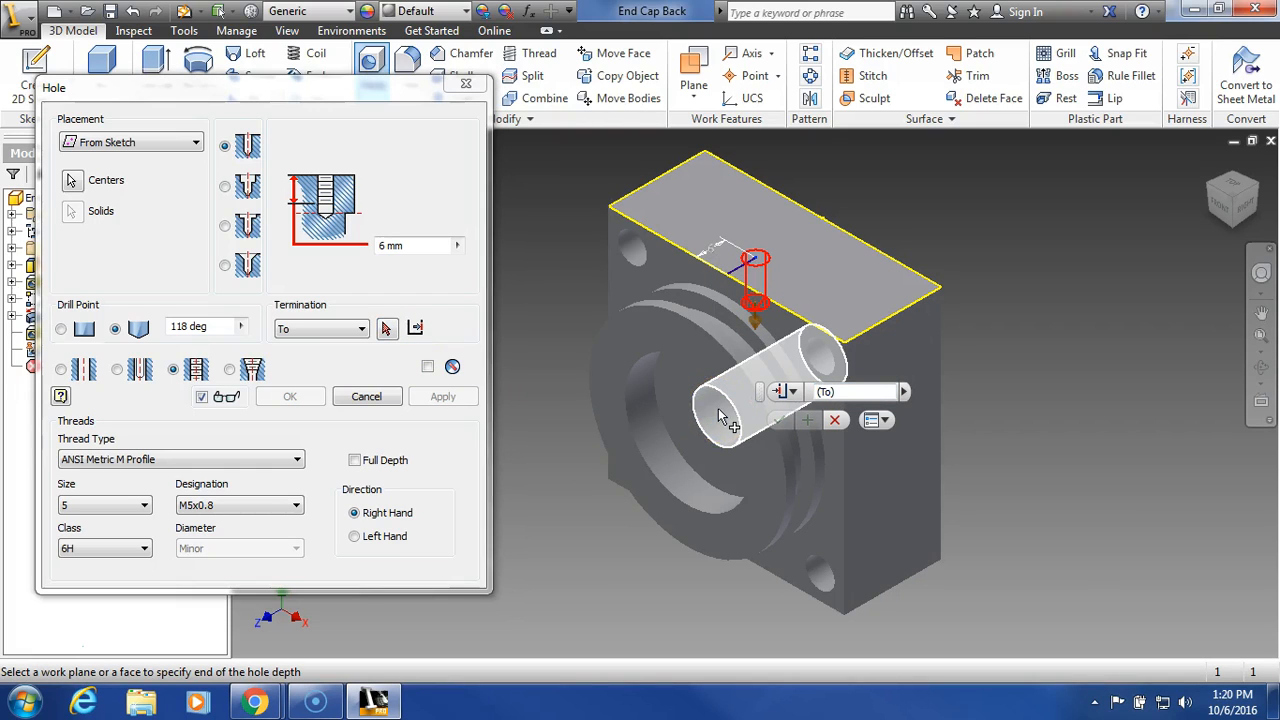
pyautogui.click(720, 416)
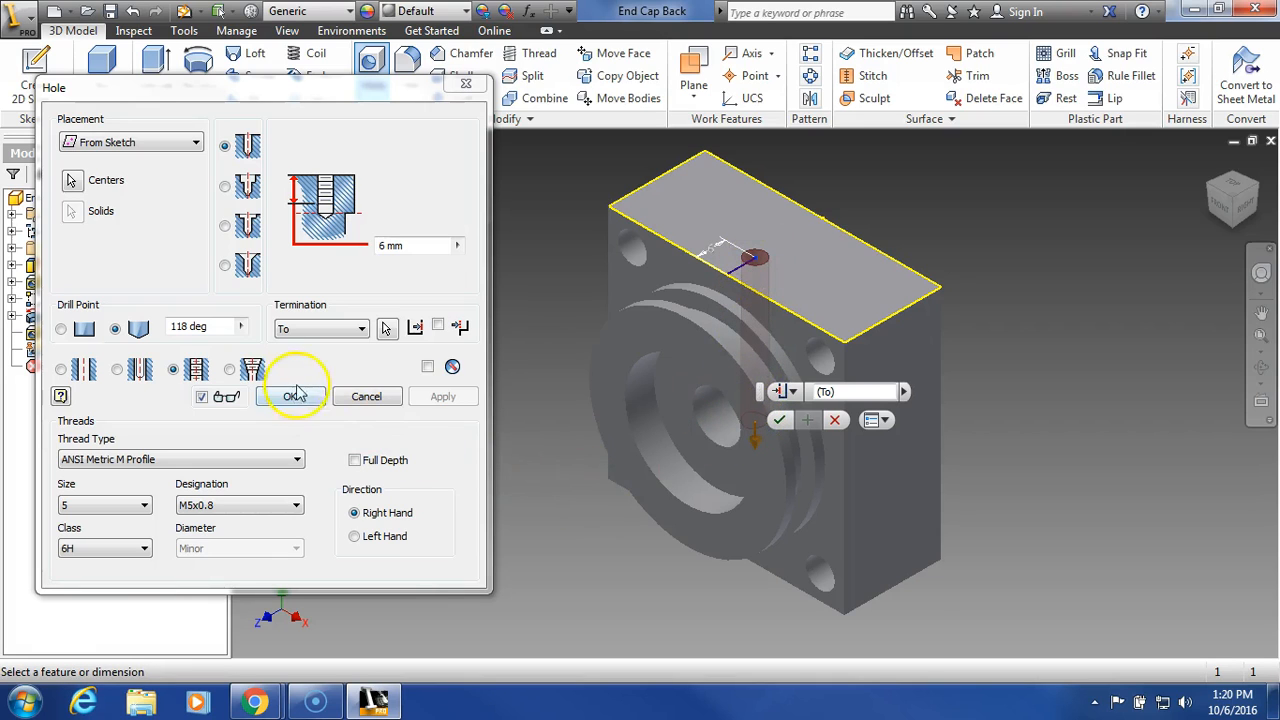
pyautogui.click(781, 421)
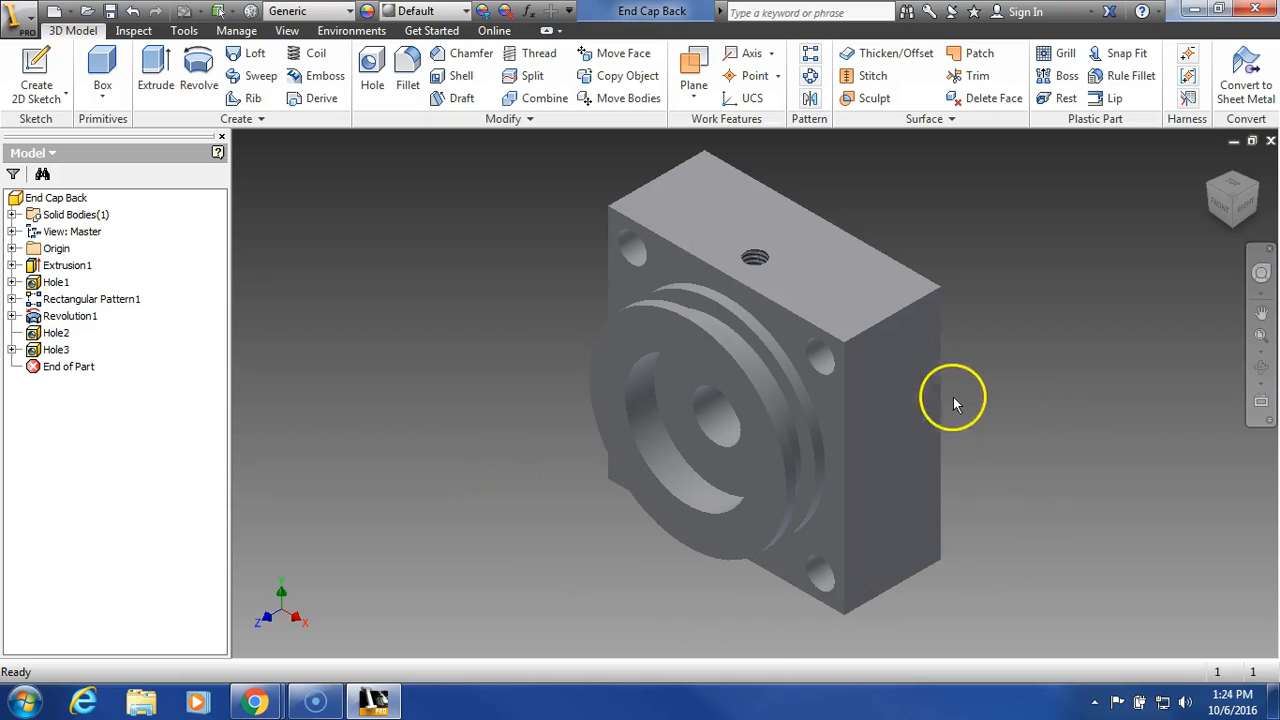
# - Start a sketch on the block's right side face and place a point near the face's centre
pyautogui.click(895, 448)
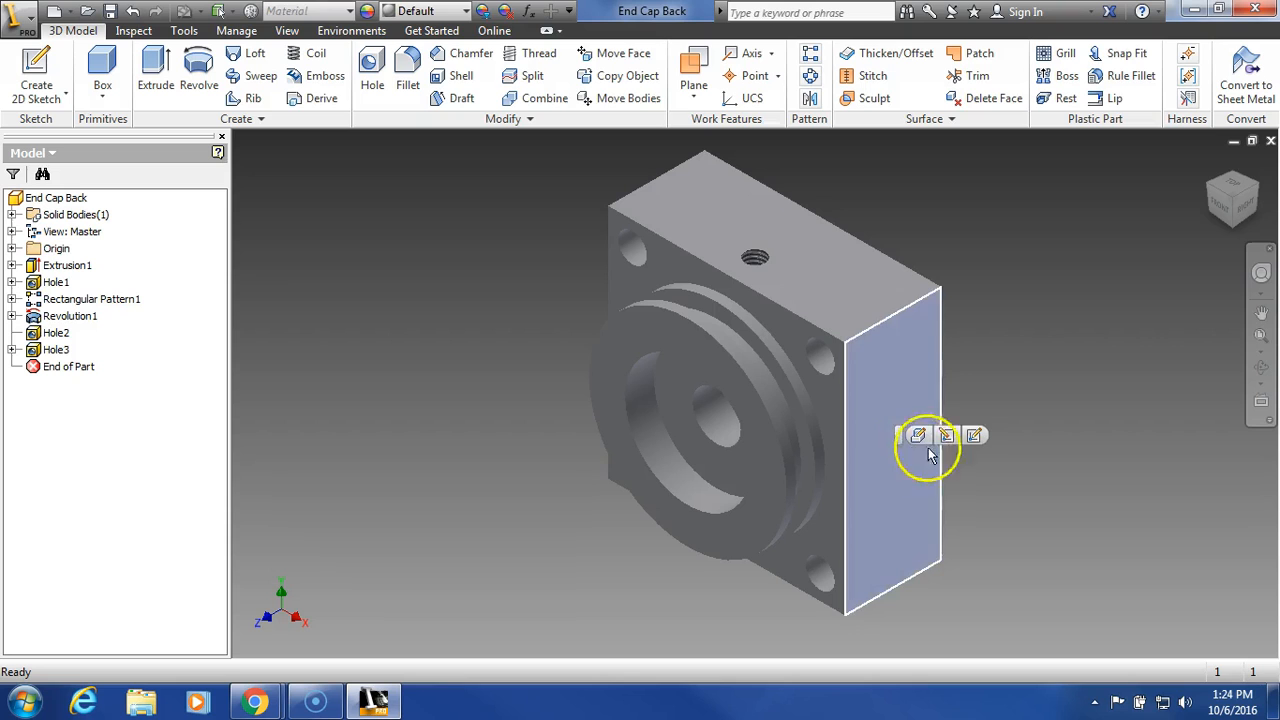
pyautogui.click(977, 436)
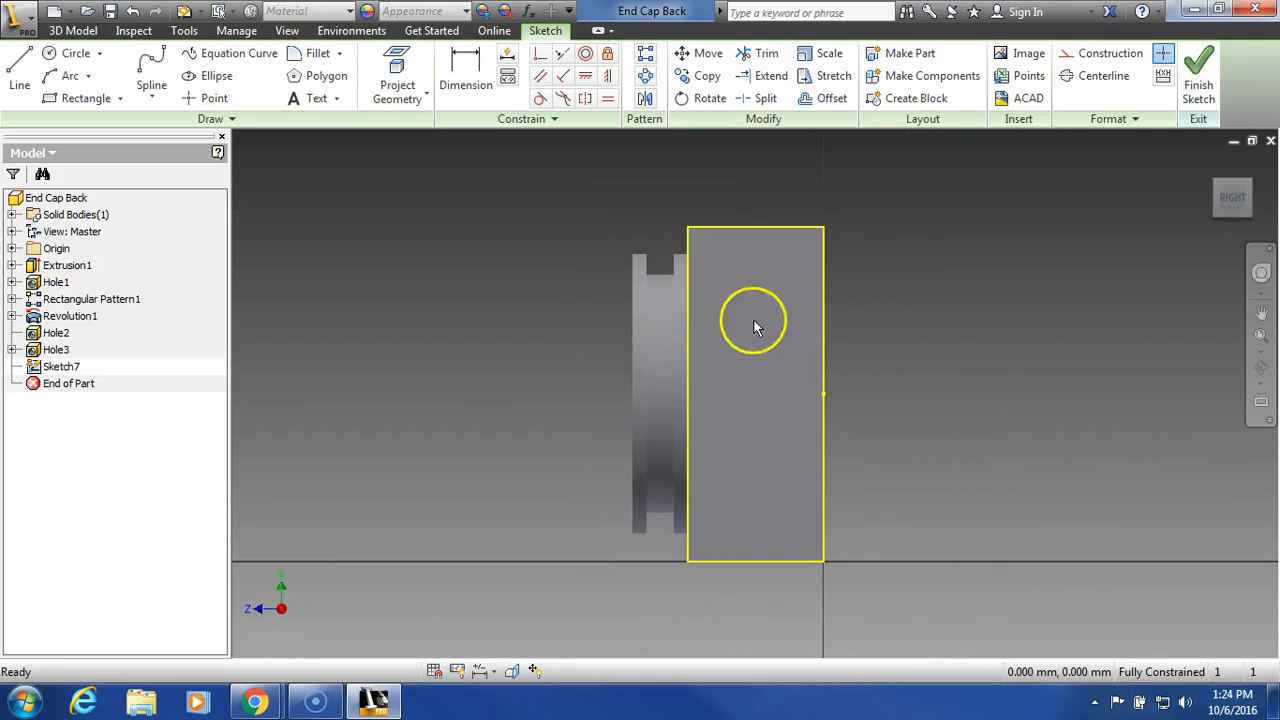
pyautogui.click(216, 100)
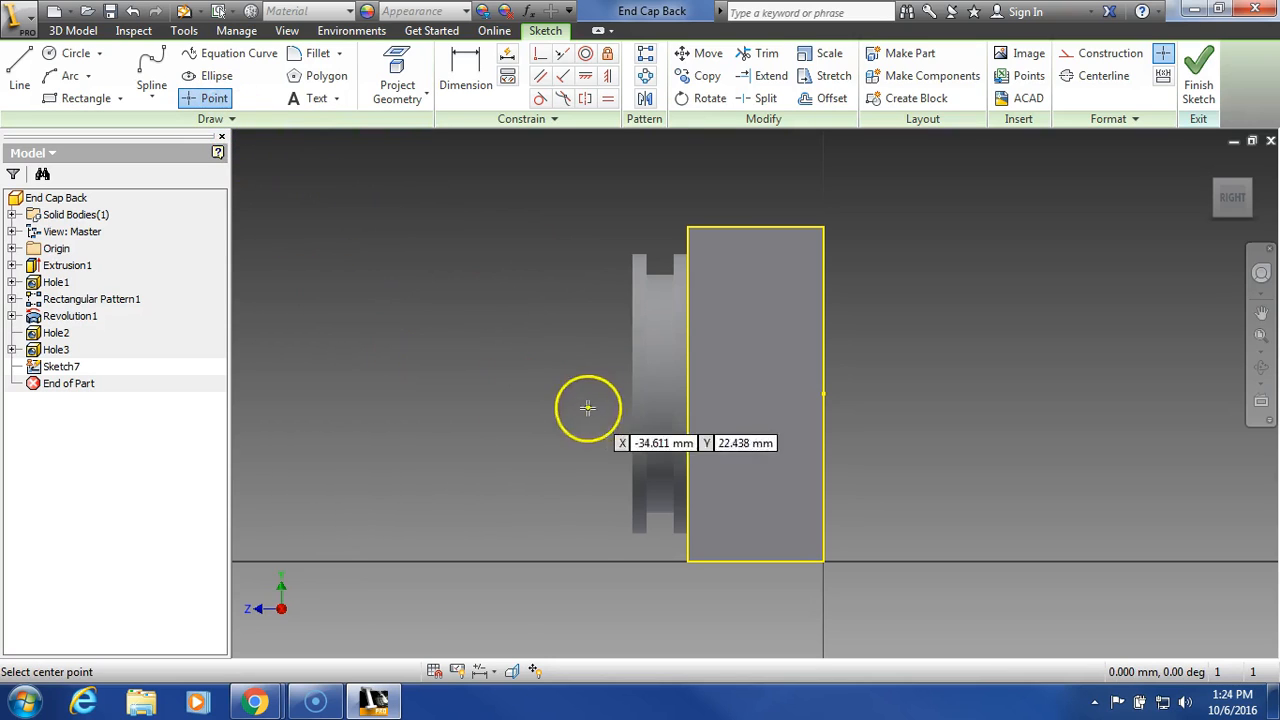
pyautogui.click(749, 388)
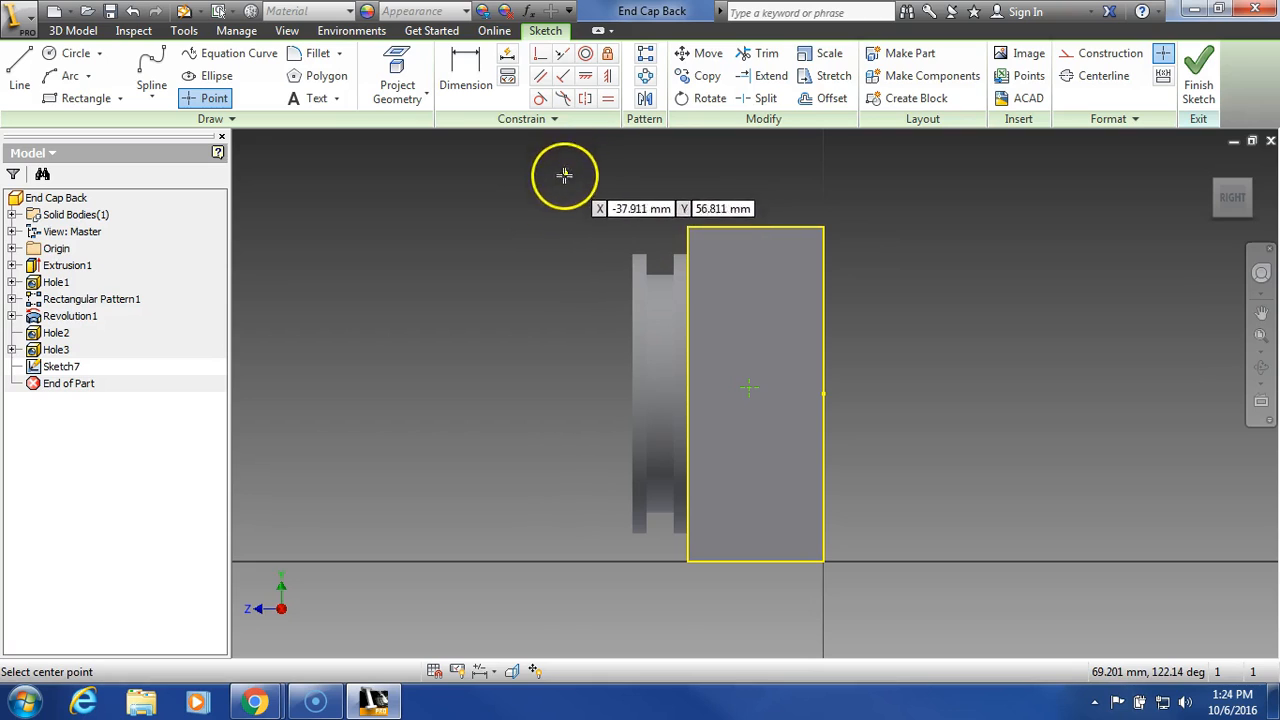
pyautogui.click(537, 247)
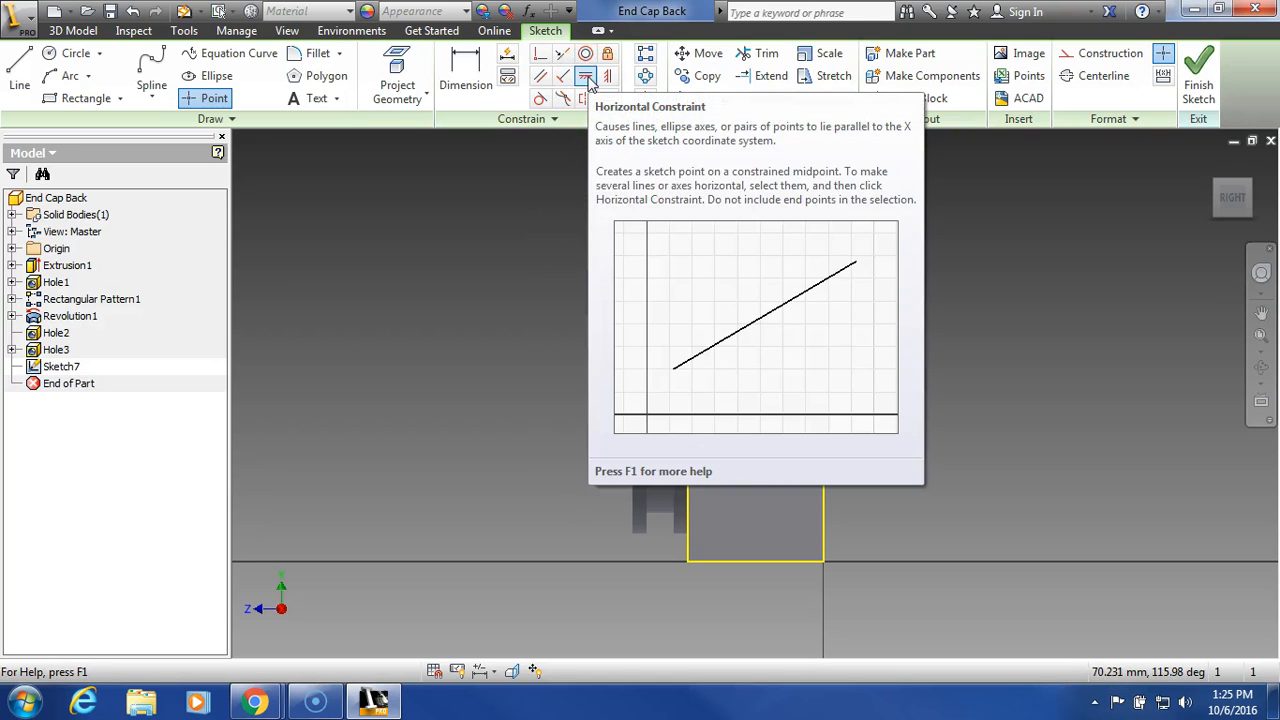
# - Constrain the point horizontally to the back edge's midpoint and vertically to the top edge's midpoint, and finish the sketch
pyautogui.click(588, 80)
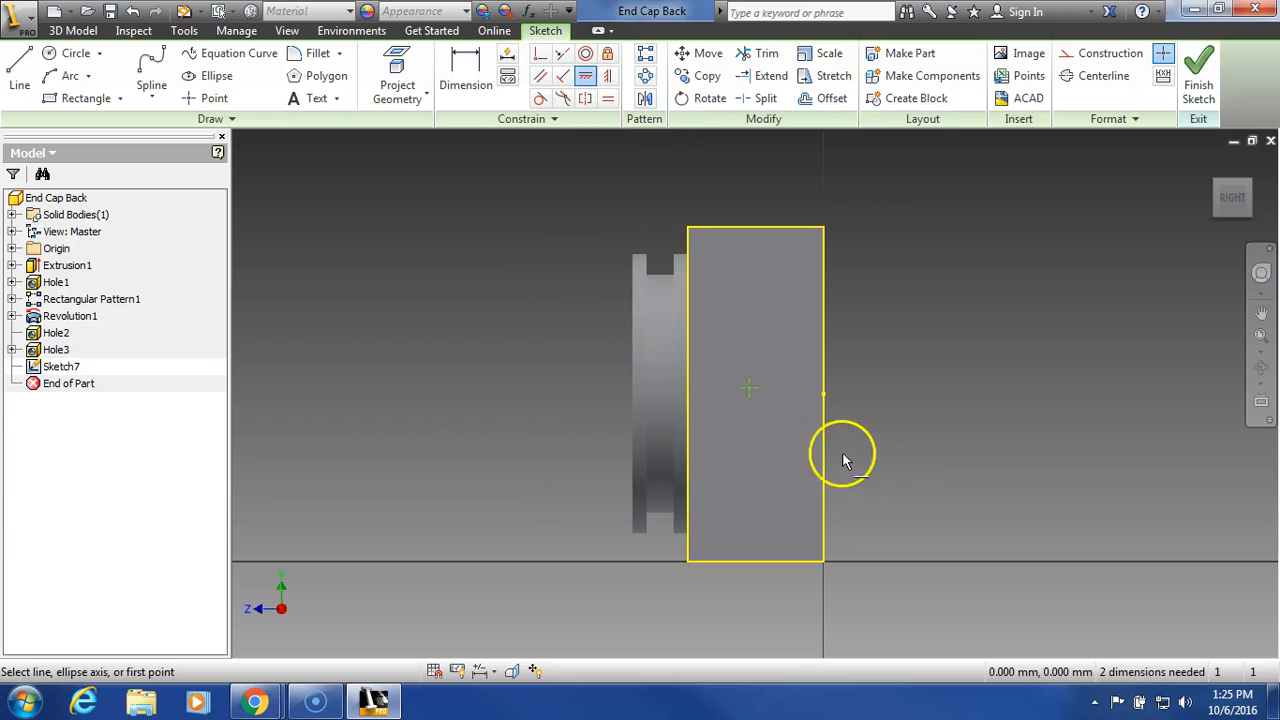
pyautogui.click(822, 393)
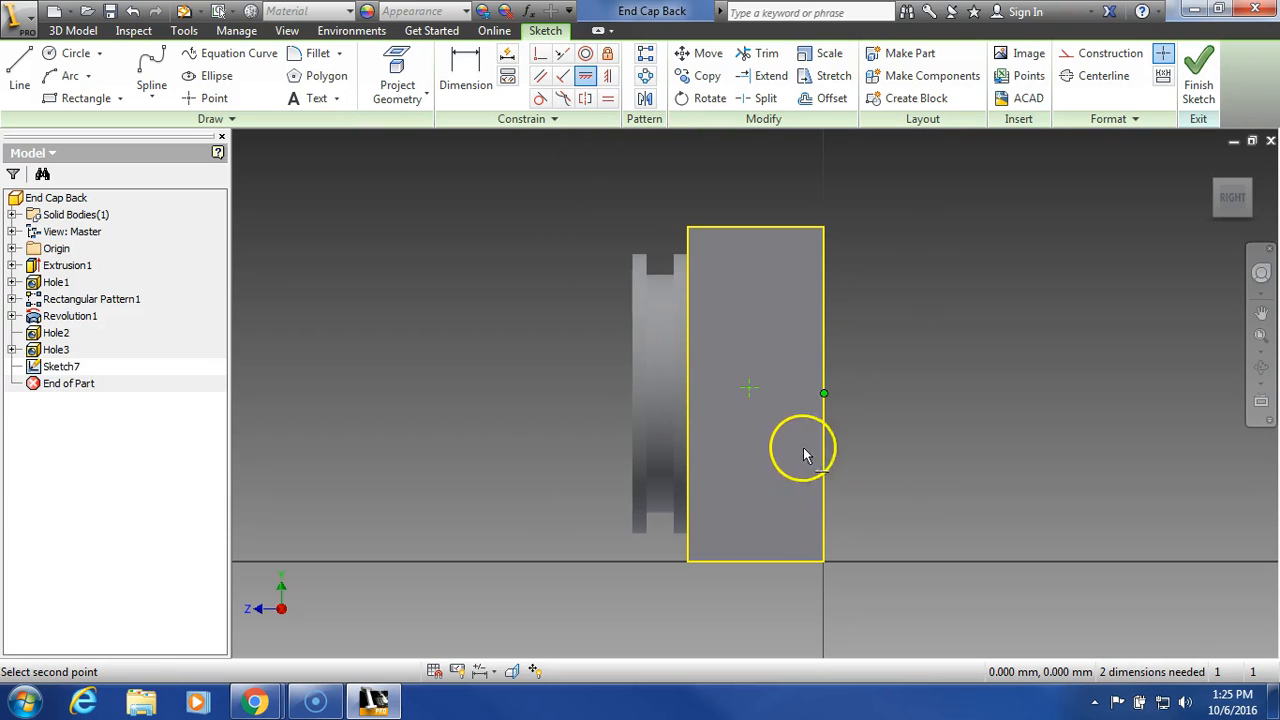
pyautogui.click(750, 393)
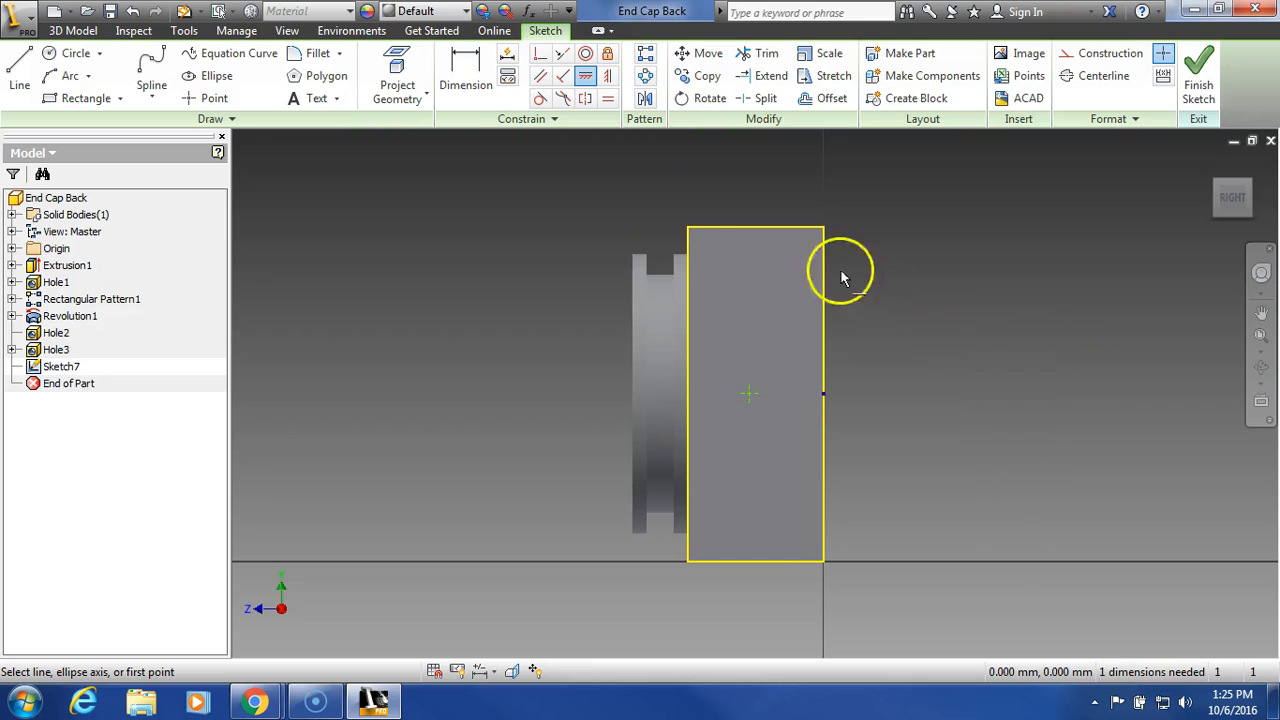
pyautogui.click(612, 84)
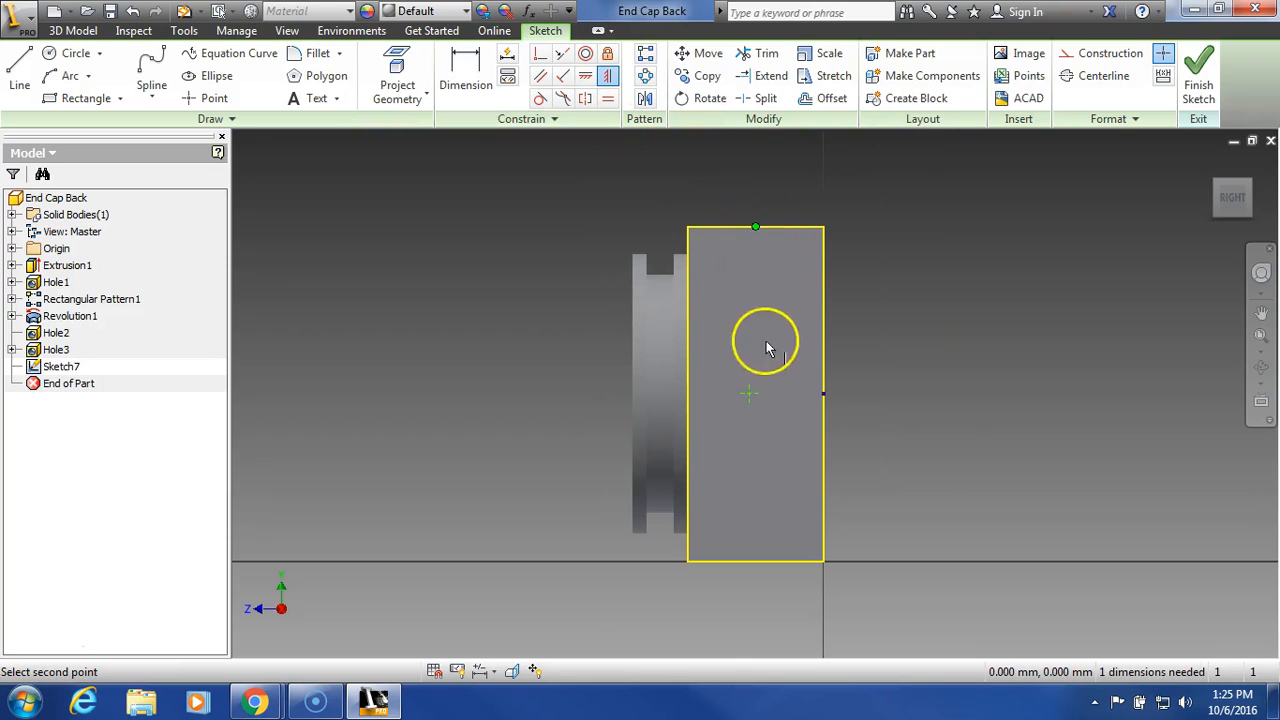
pyautogui.click(752, 396)
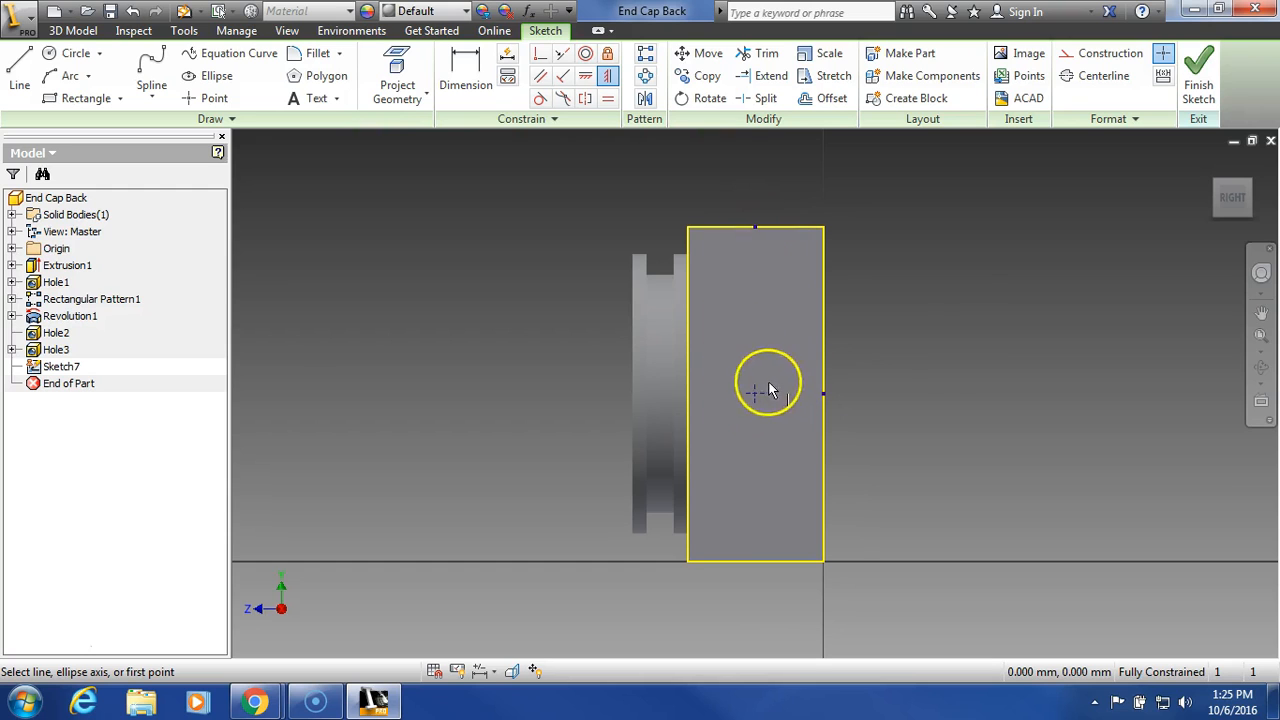
pyautogui.click(1201, 87)
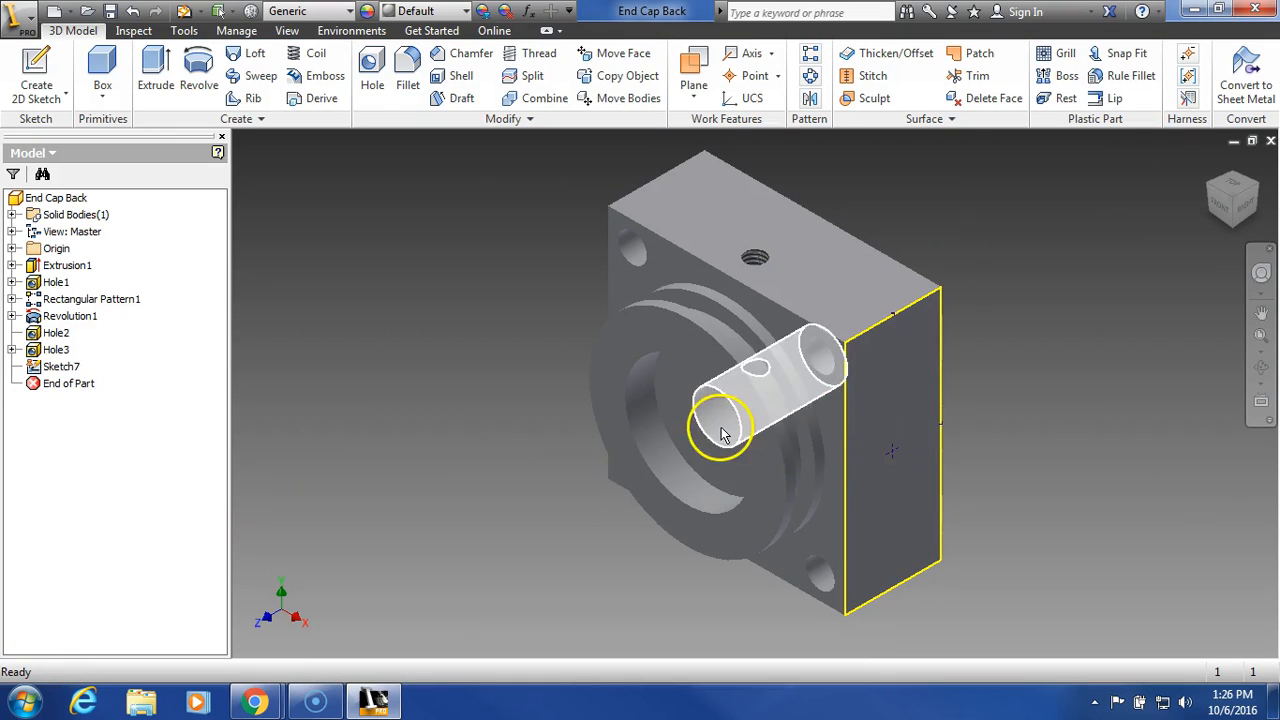
# - Create a simple drilled hole at the side face's sketch point, 10 mm in diameter and 10 mm deep with Distance termination
pyautogui.click(372, 70)
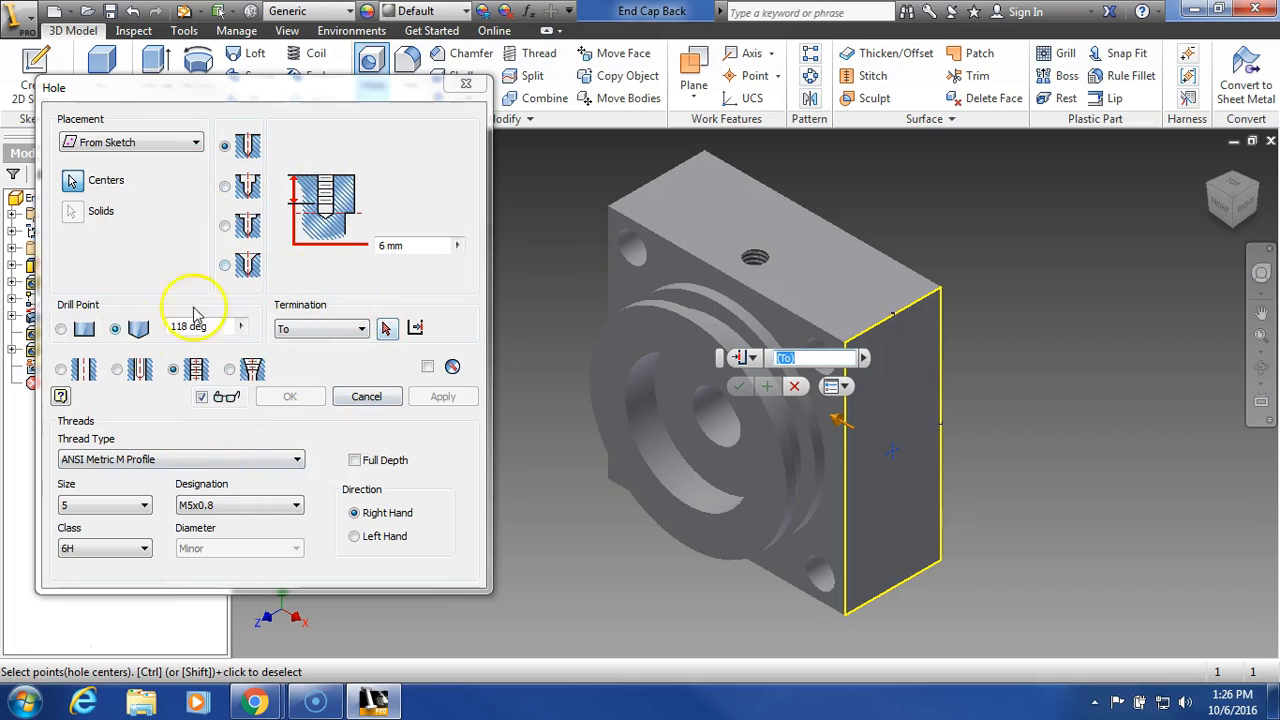
pyautogui.click(62, 370)
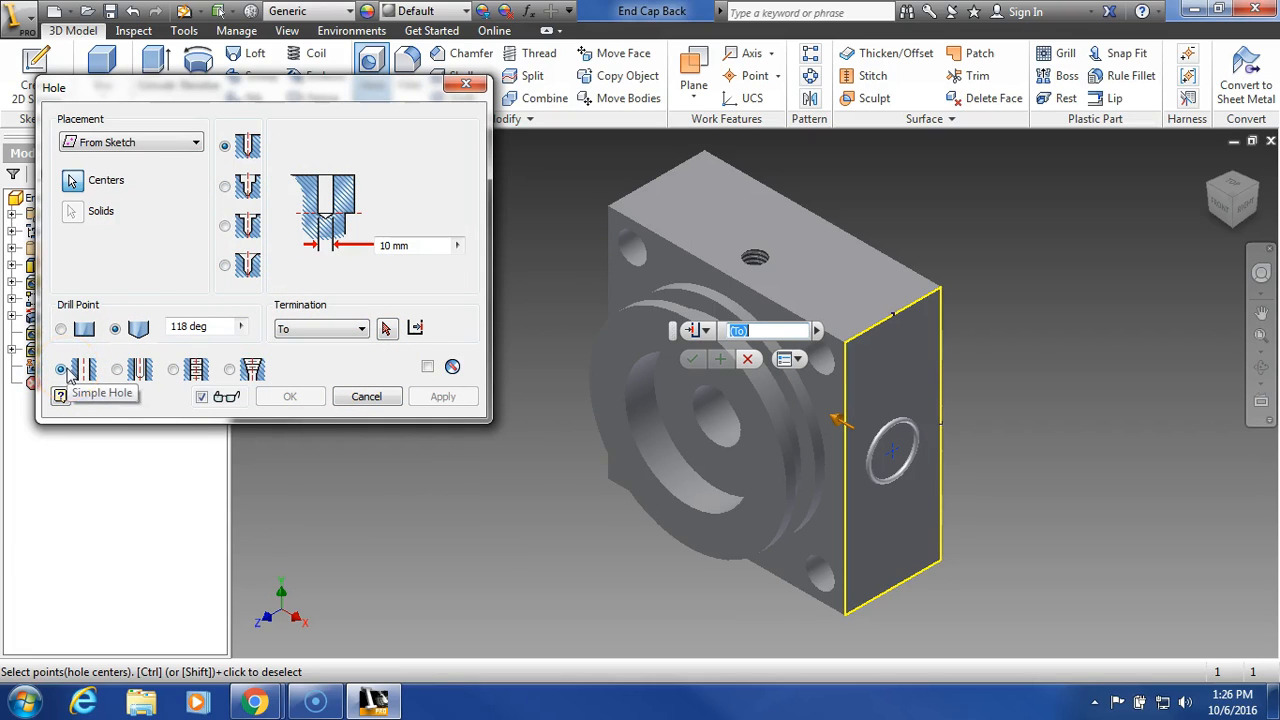
pyautogui.click(357, 330)
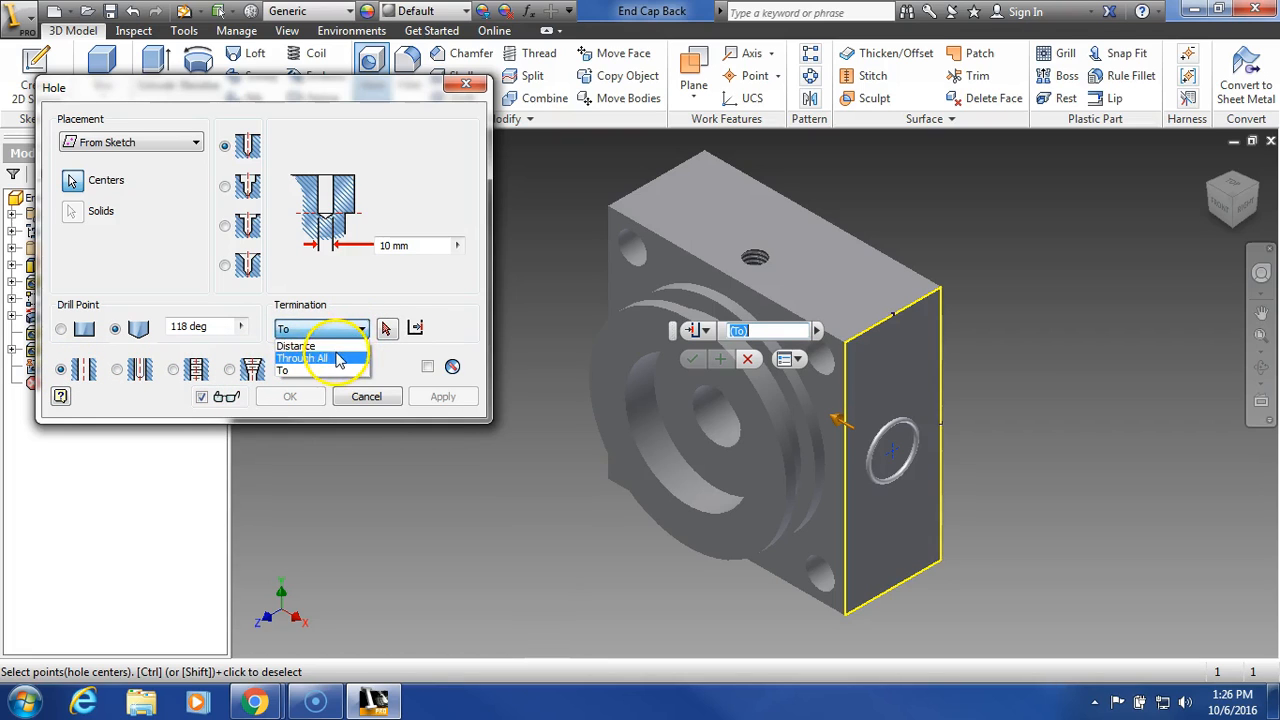
pyautogui.click(340, 345)
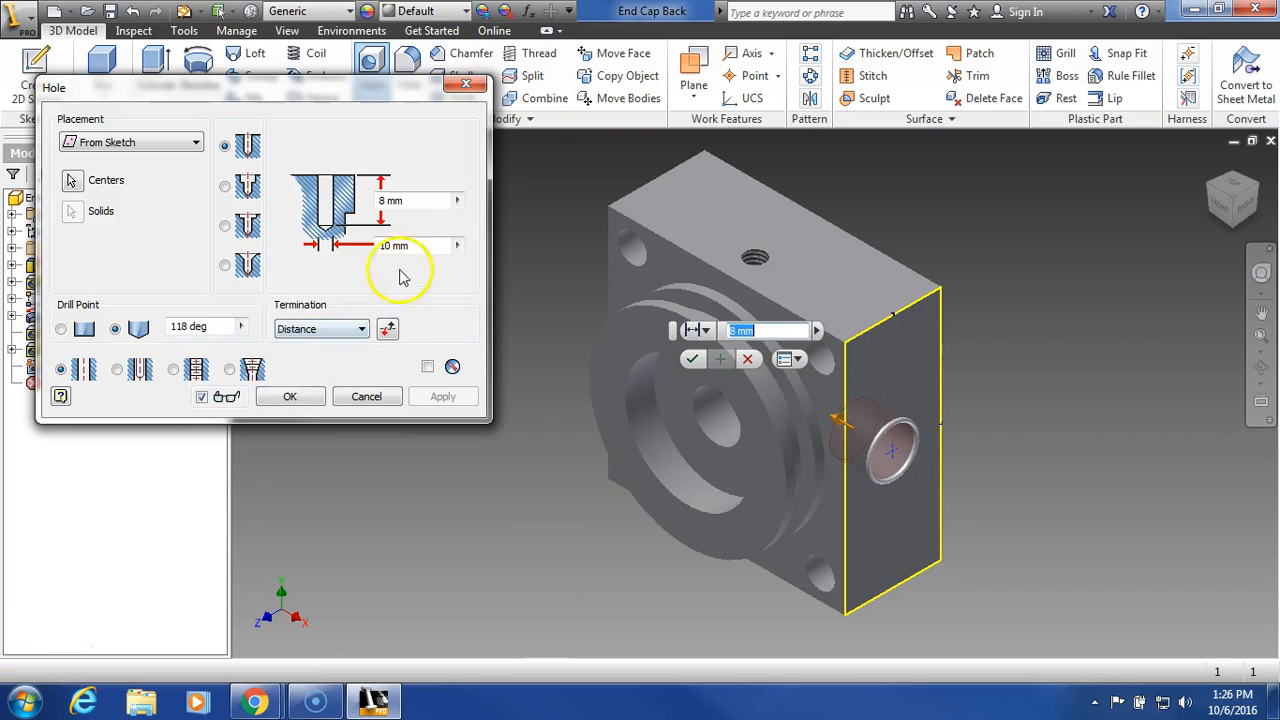
pyautogui.doubleClick(386, 200)
pyautogui.write('10')
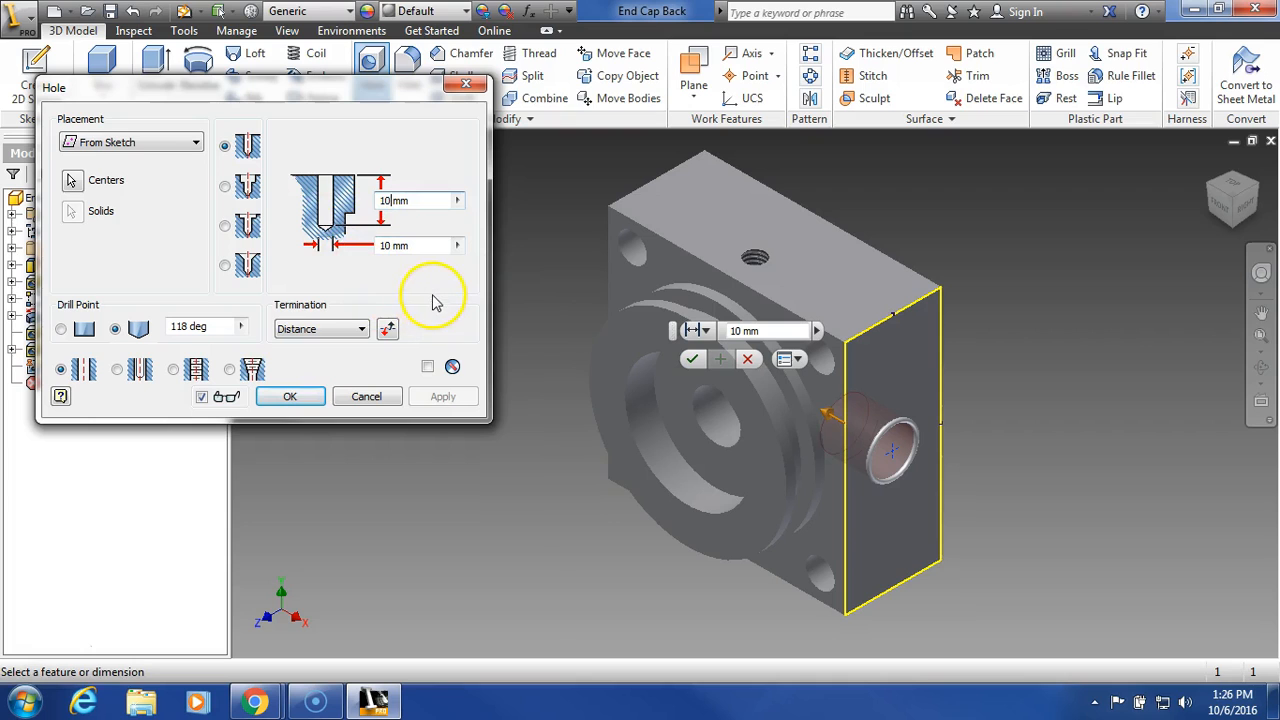
pyautogui.click(692, 360)
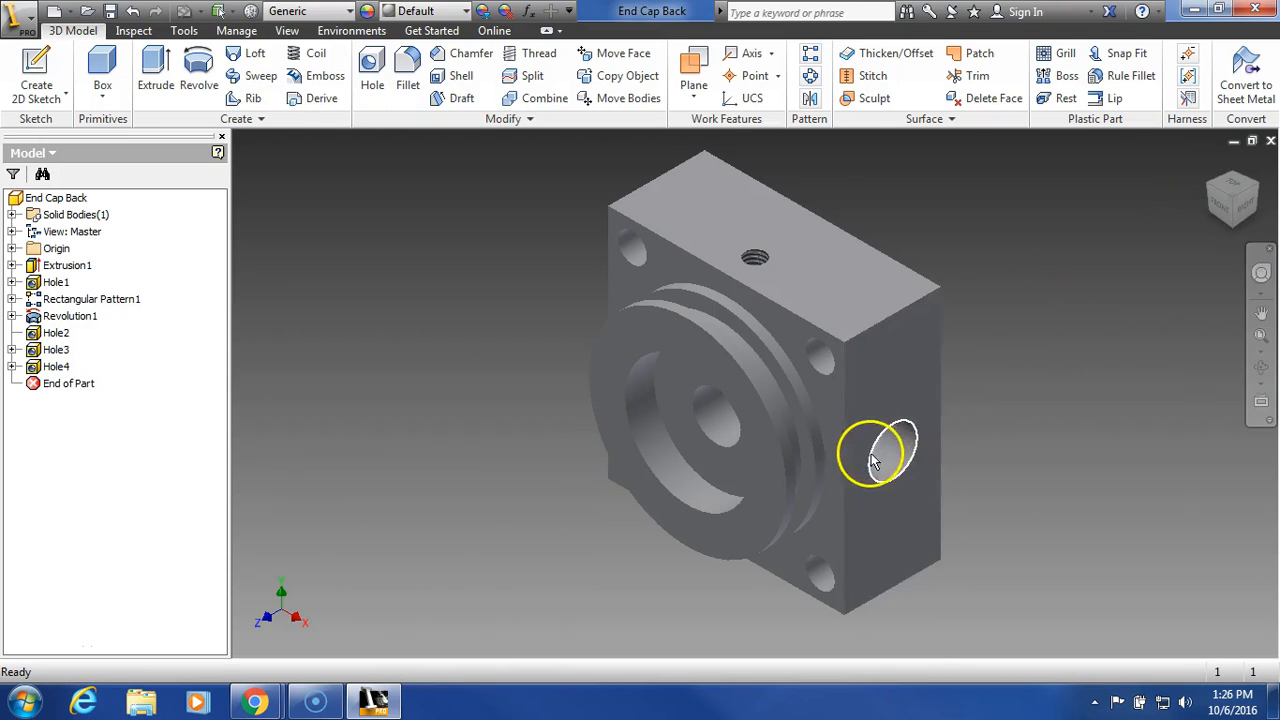
# - Mirror the 10 mm side hole about the origin's YZ plane onto the block's opposite side face
pyautogui.click(1213, 193)
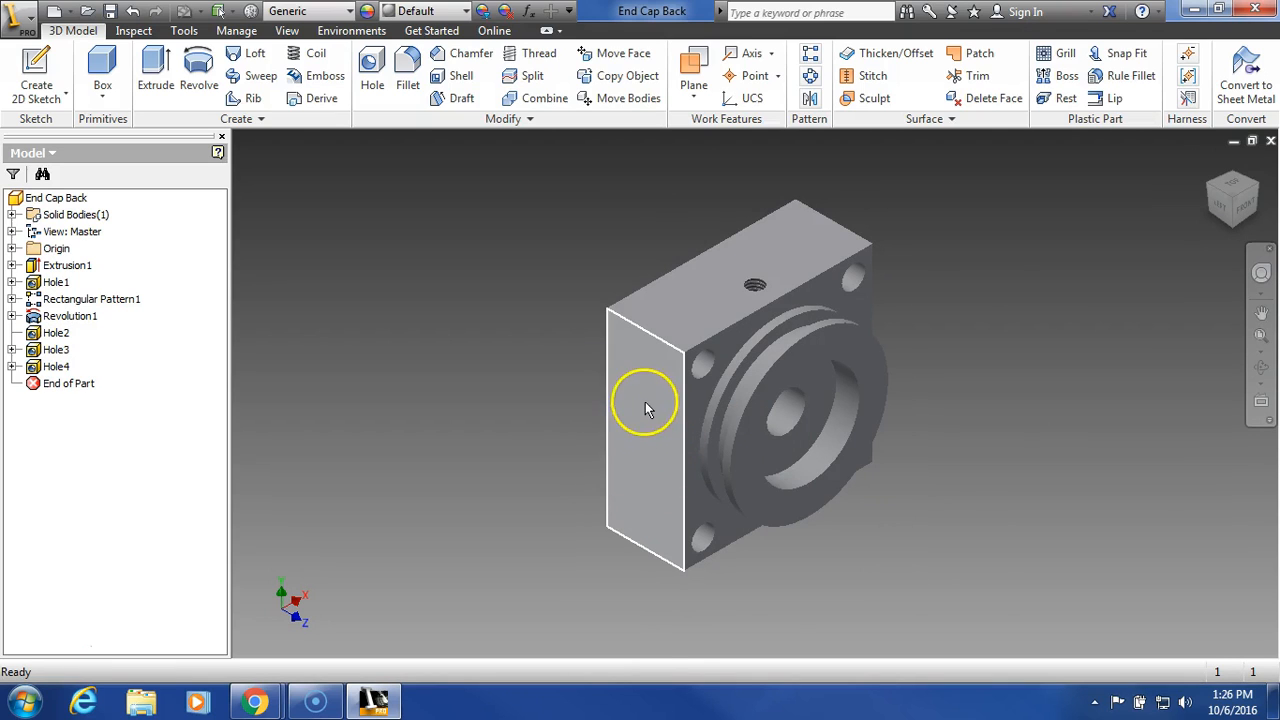
pyautogui.click(1248, 205)
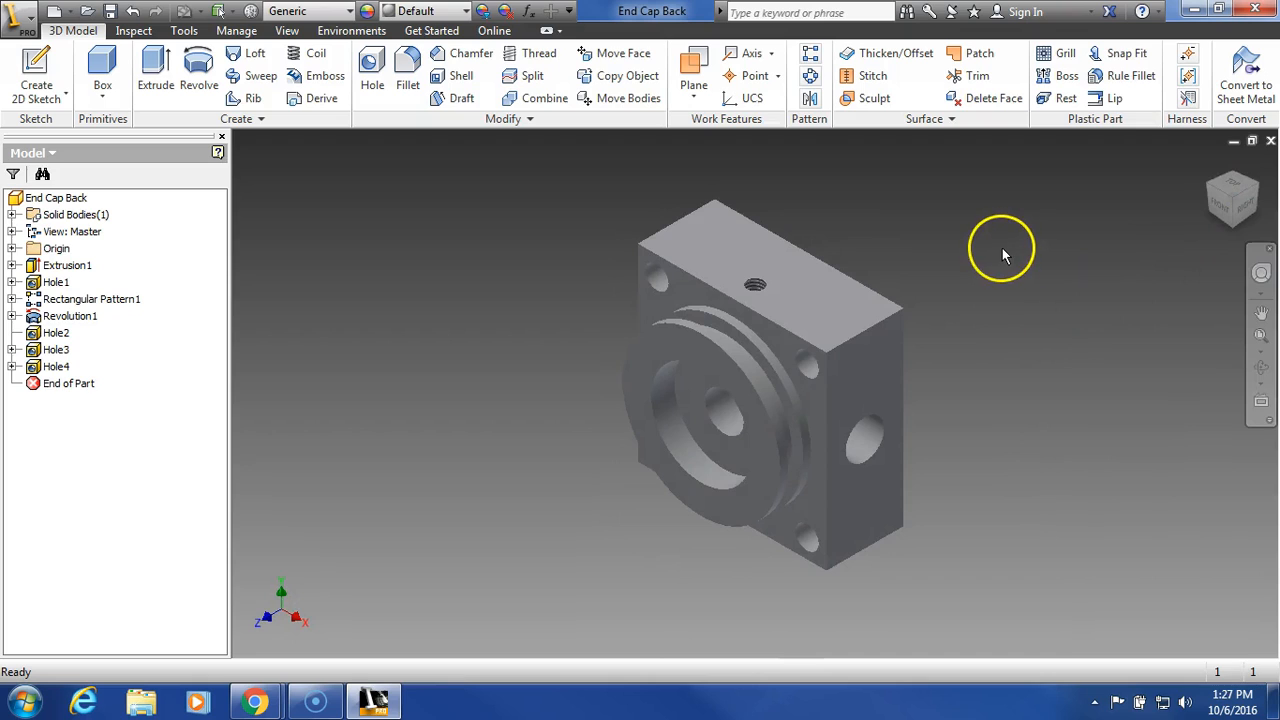
pyautogui.click(810, 100)
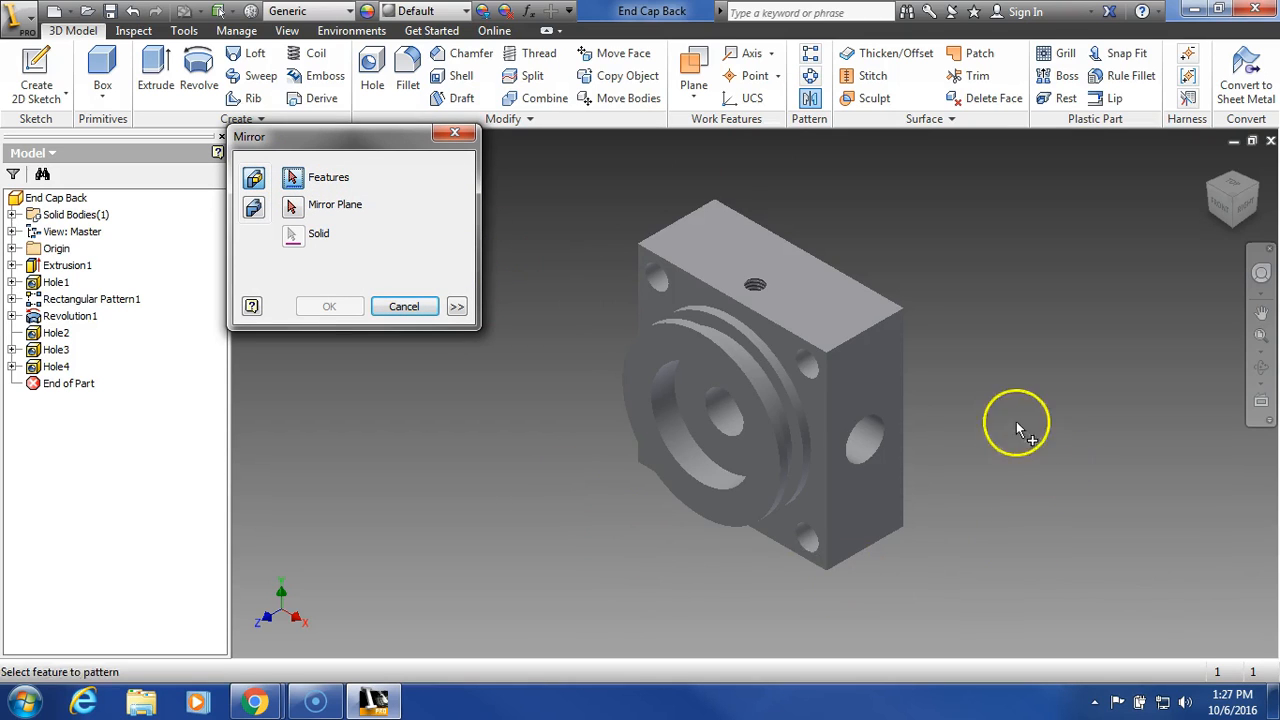
pyautogui.click(870, 436)
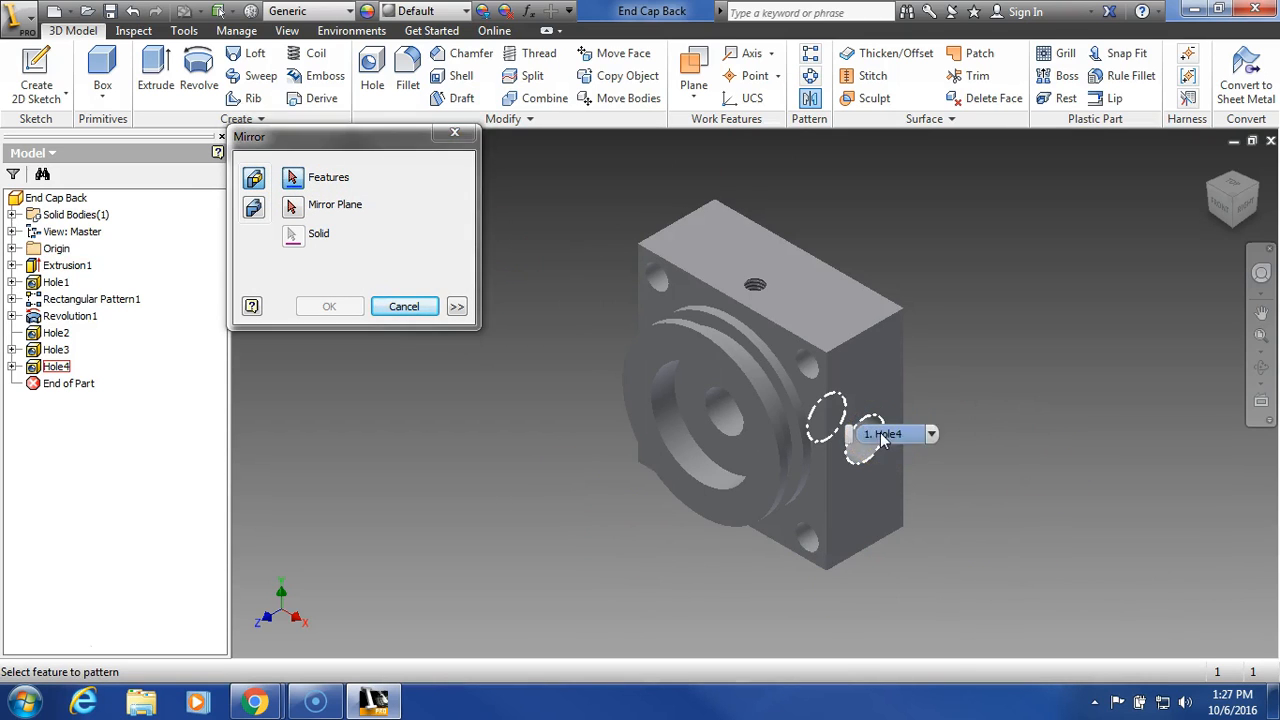
pyautogui.click(291, 208)
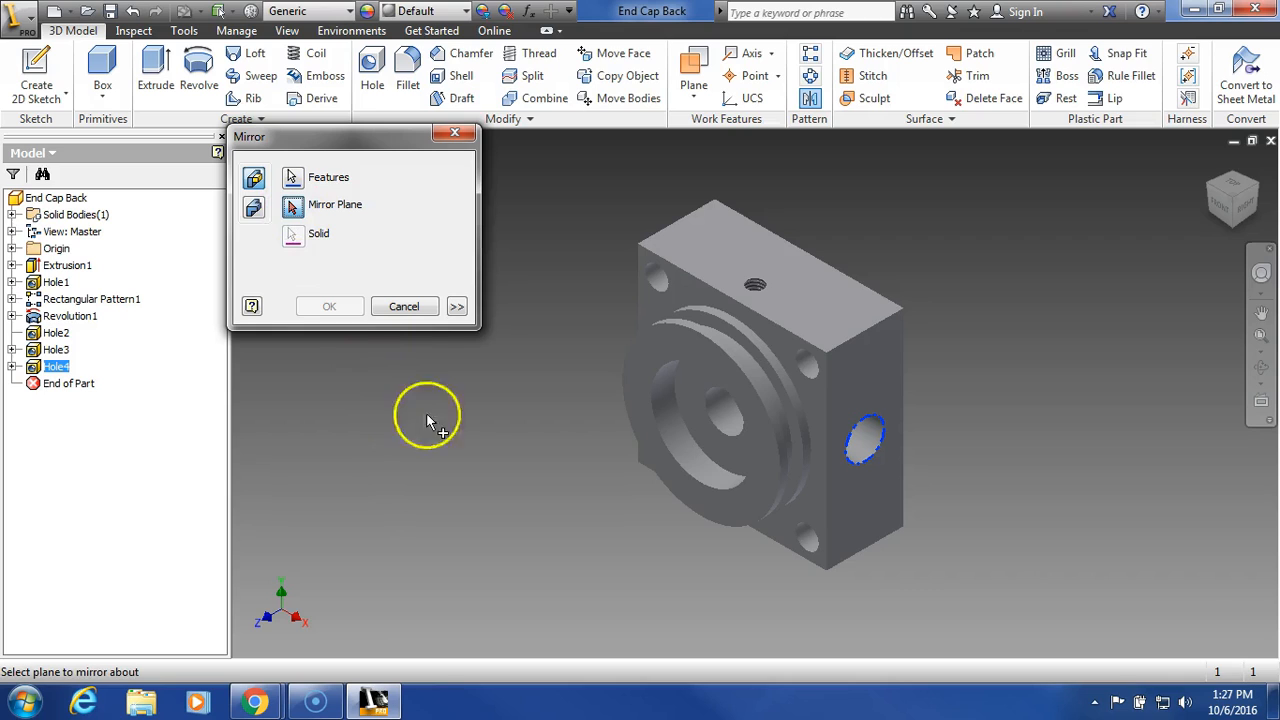
pyautogui.click(12, 249)
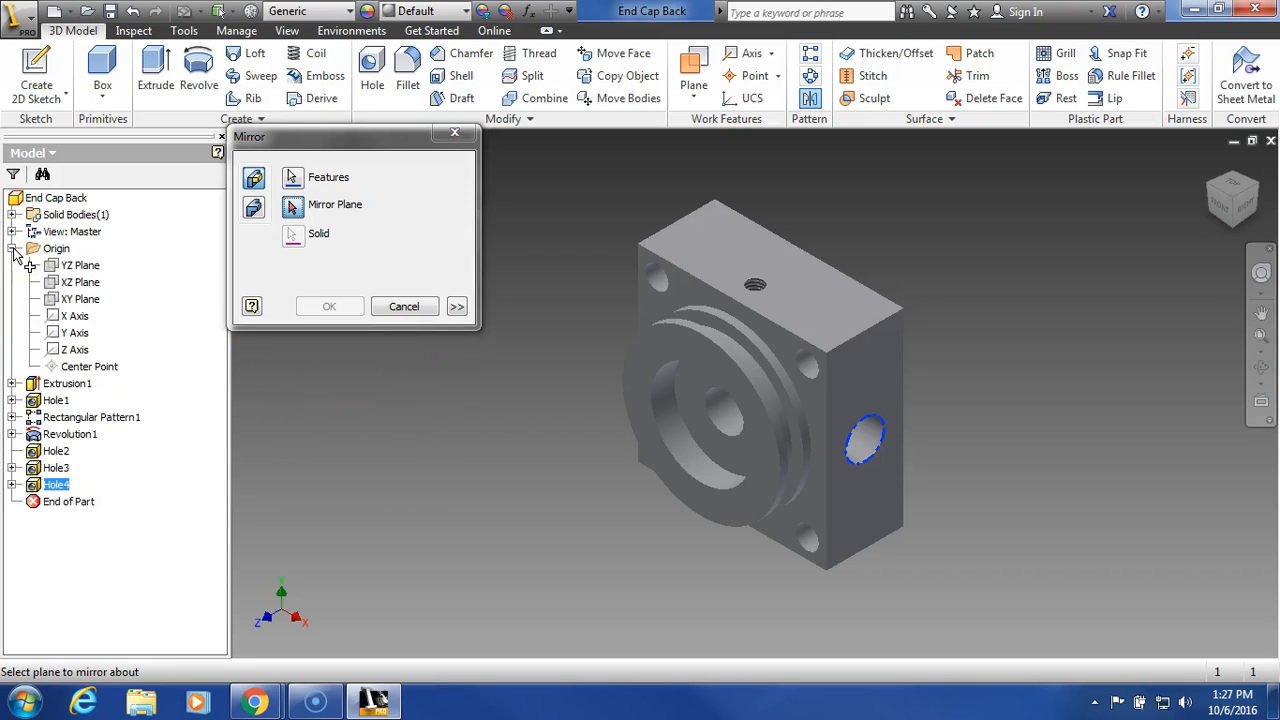
pyautogui.click(75, 267)
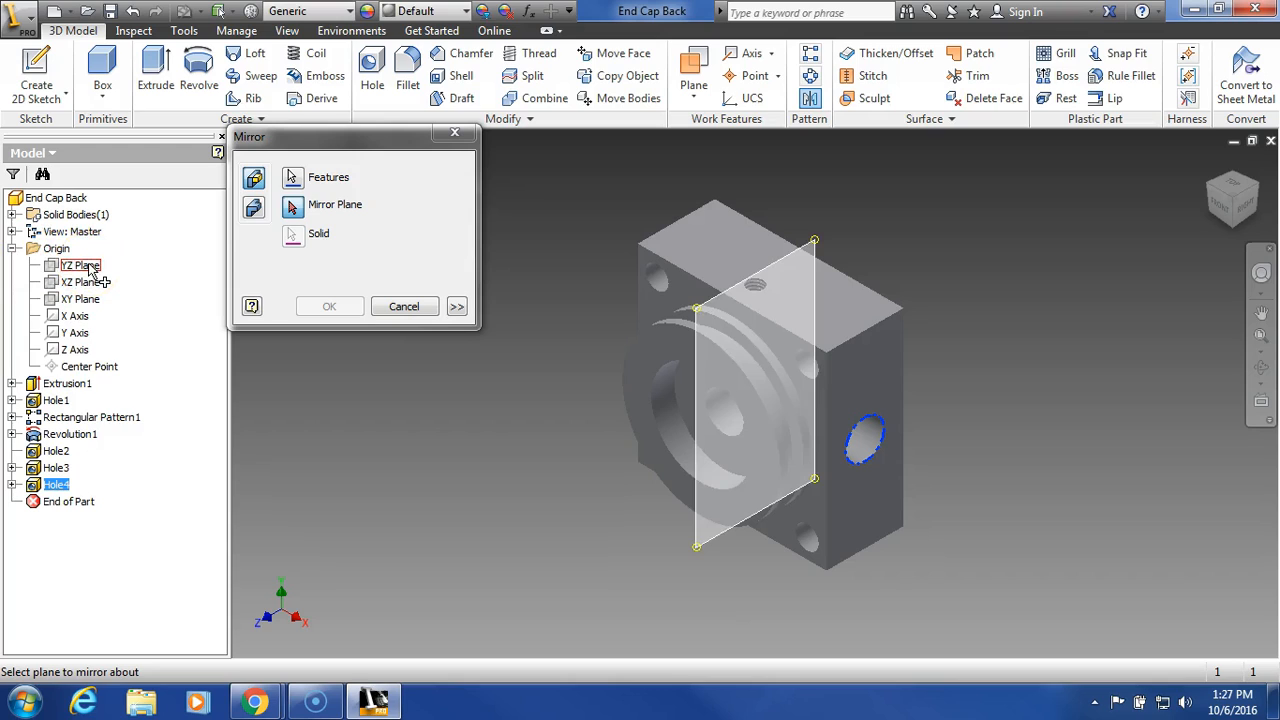
pyautogui.click(90, 270)
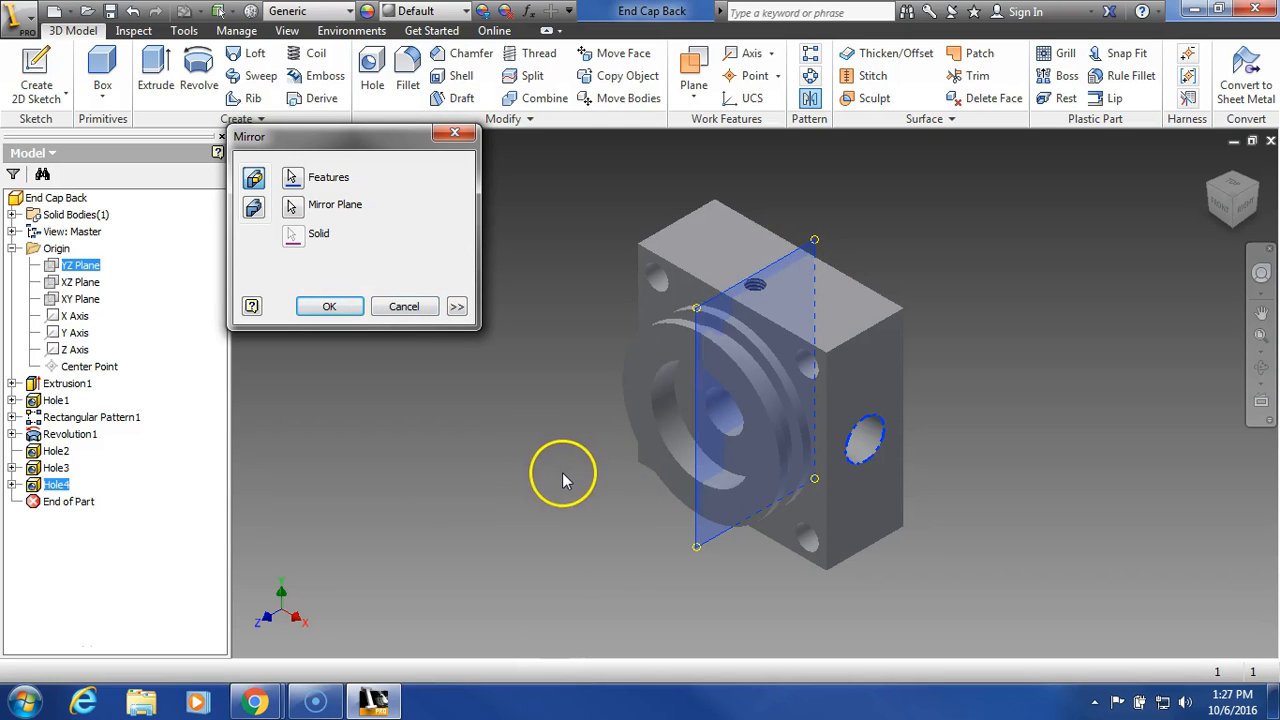
pyautogui.click(340, 308)
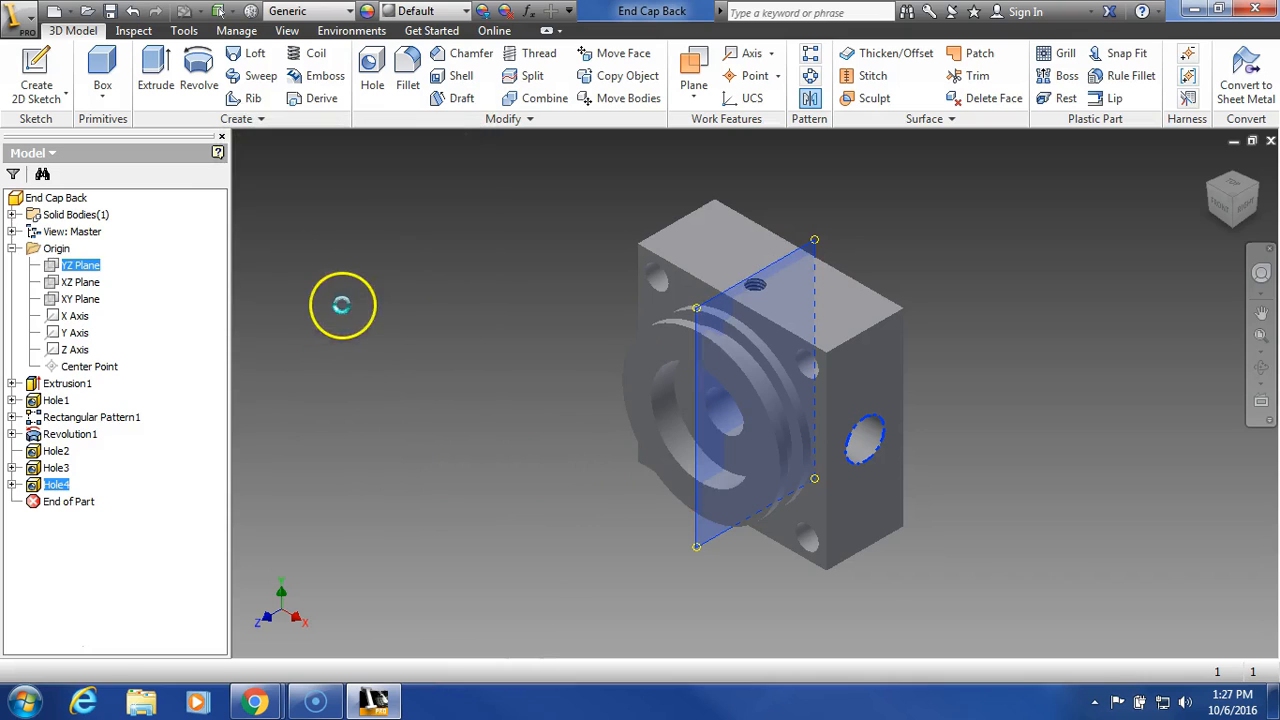
pyautogui.click(1215, 195)
pyautogui.click(1253, 192)
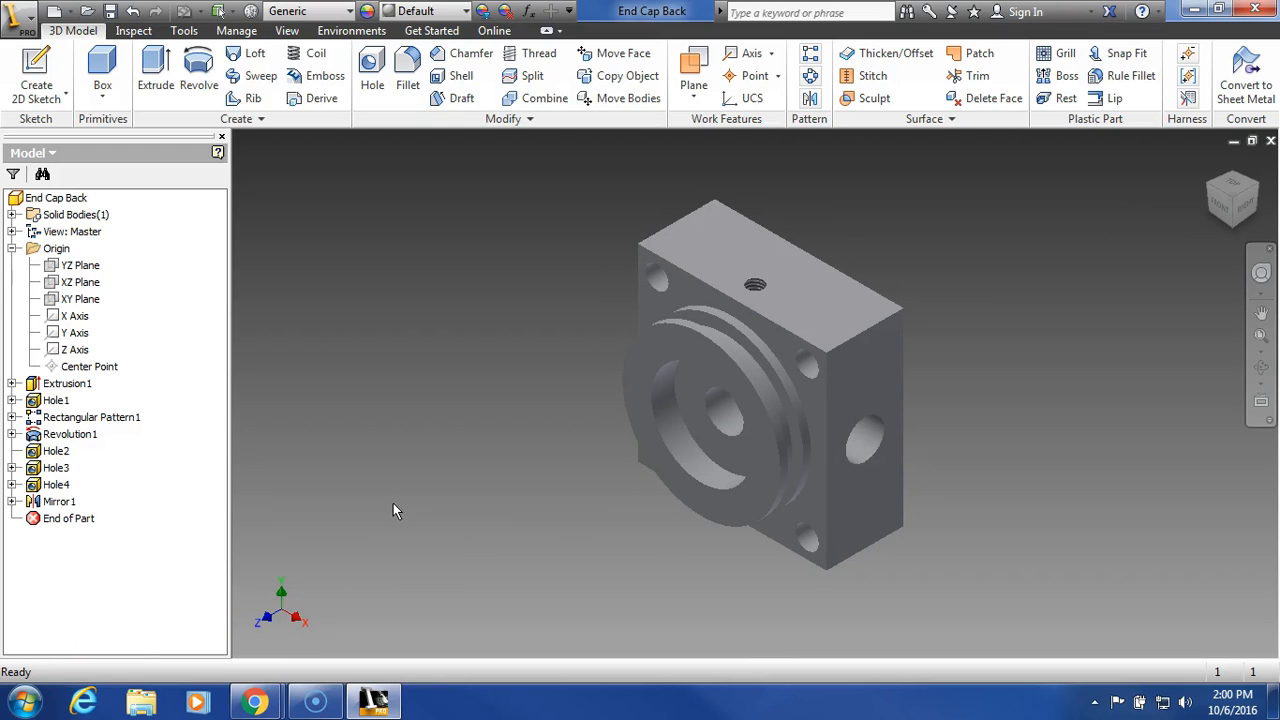
pyautogui.click(434, 487)
pyautogui.click(21, 104)
pyautogui.click(22, 28)
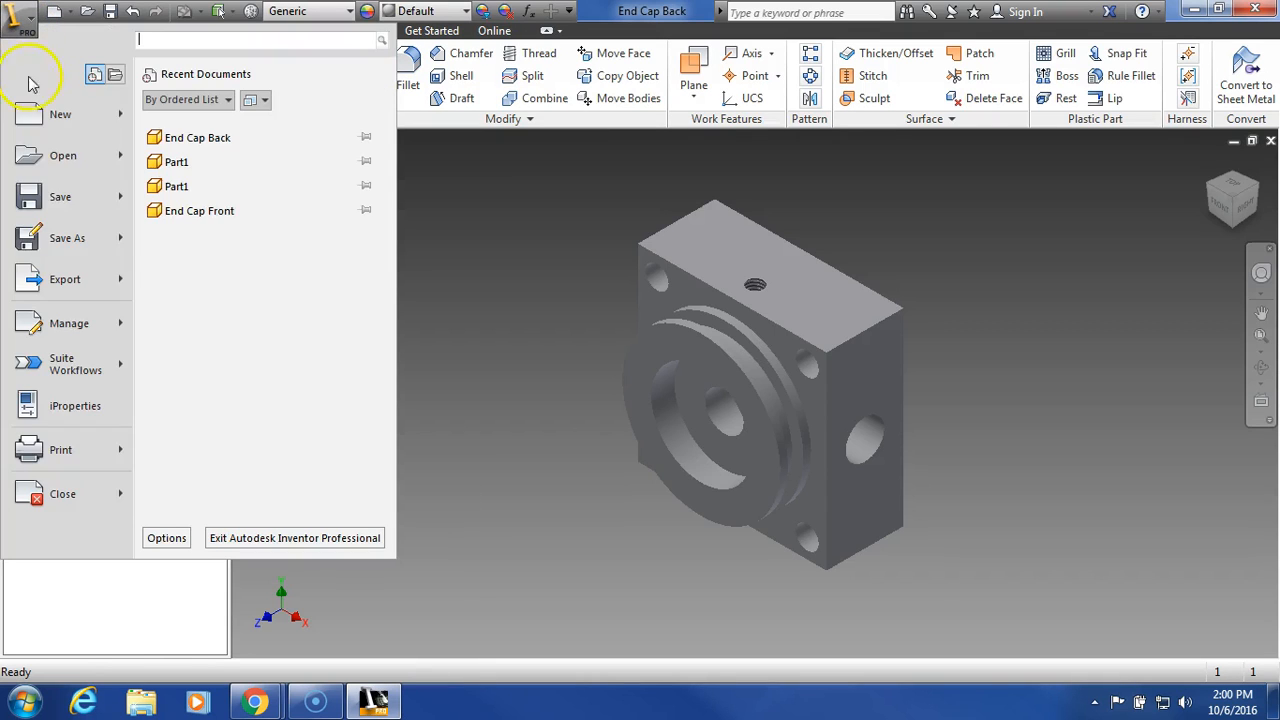
pyautogui.moveTo(55, 243)
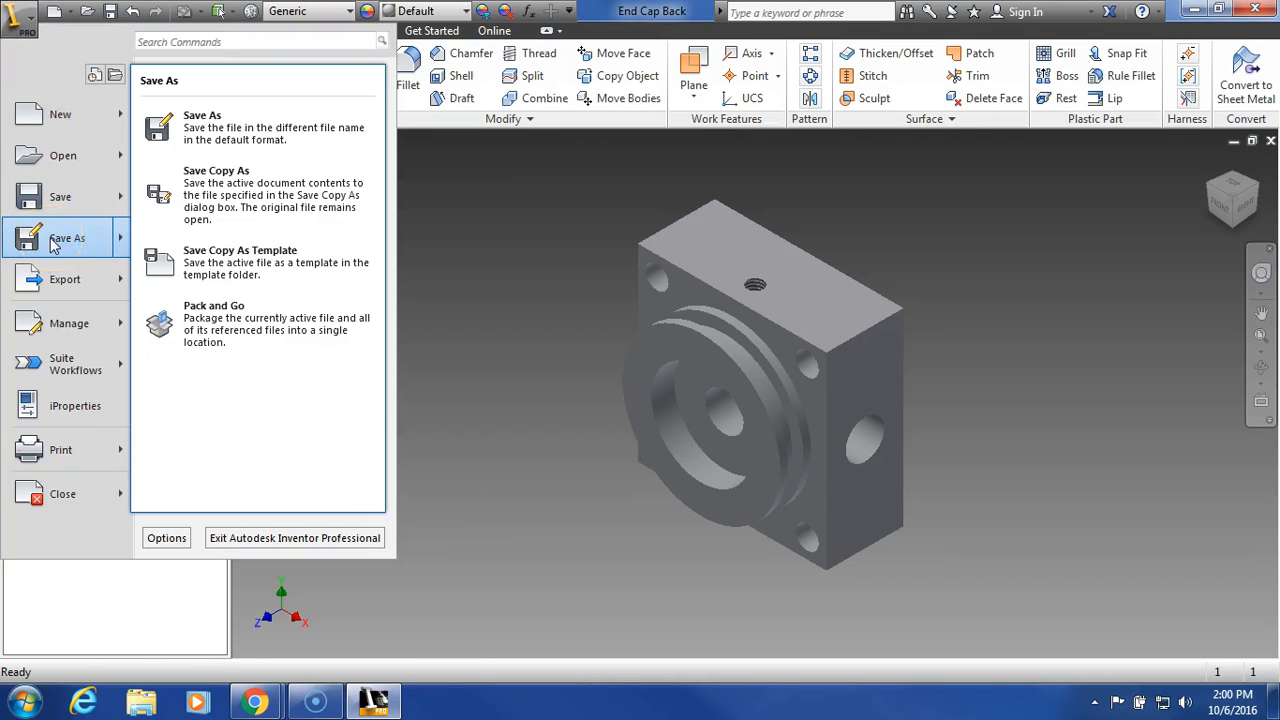
pyautogui.click(455, 223)
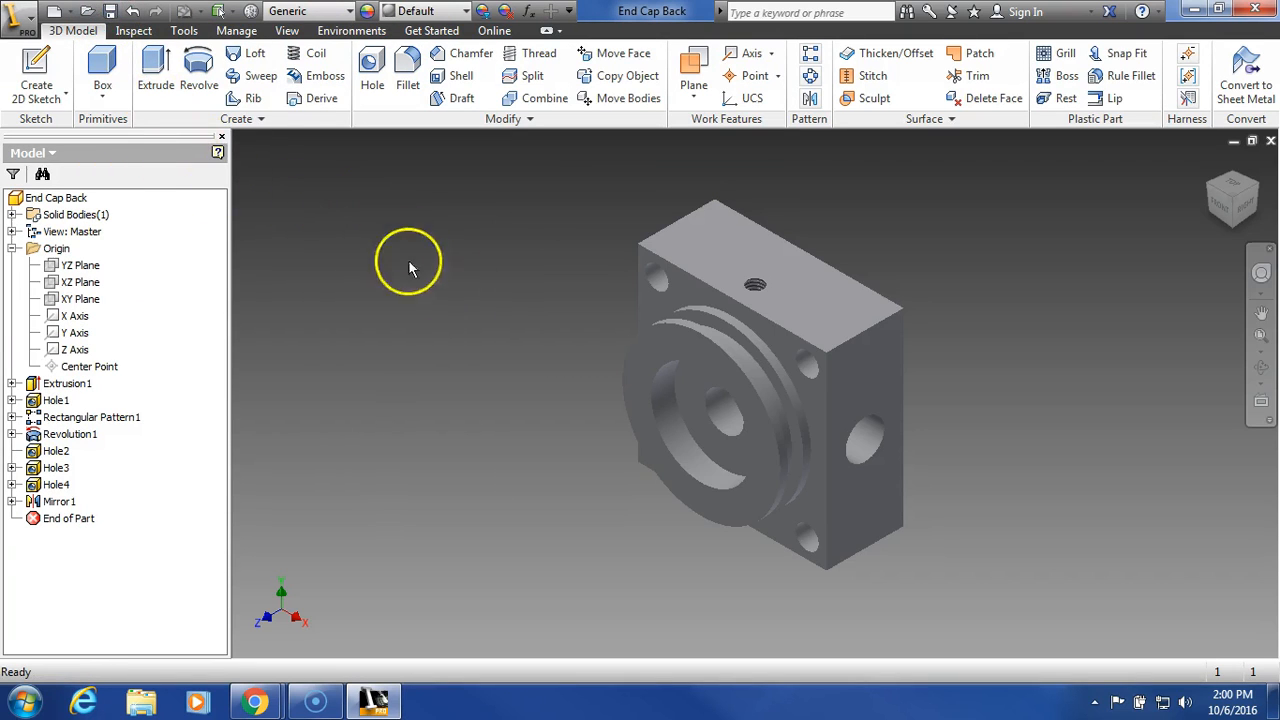
# - Export the finished part to the Desktop as a PDF file named End Cap Back
pyautogui.click(22, 20)
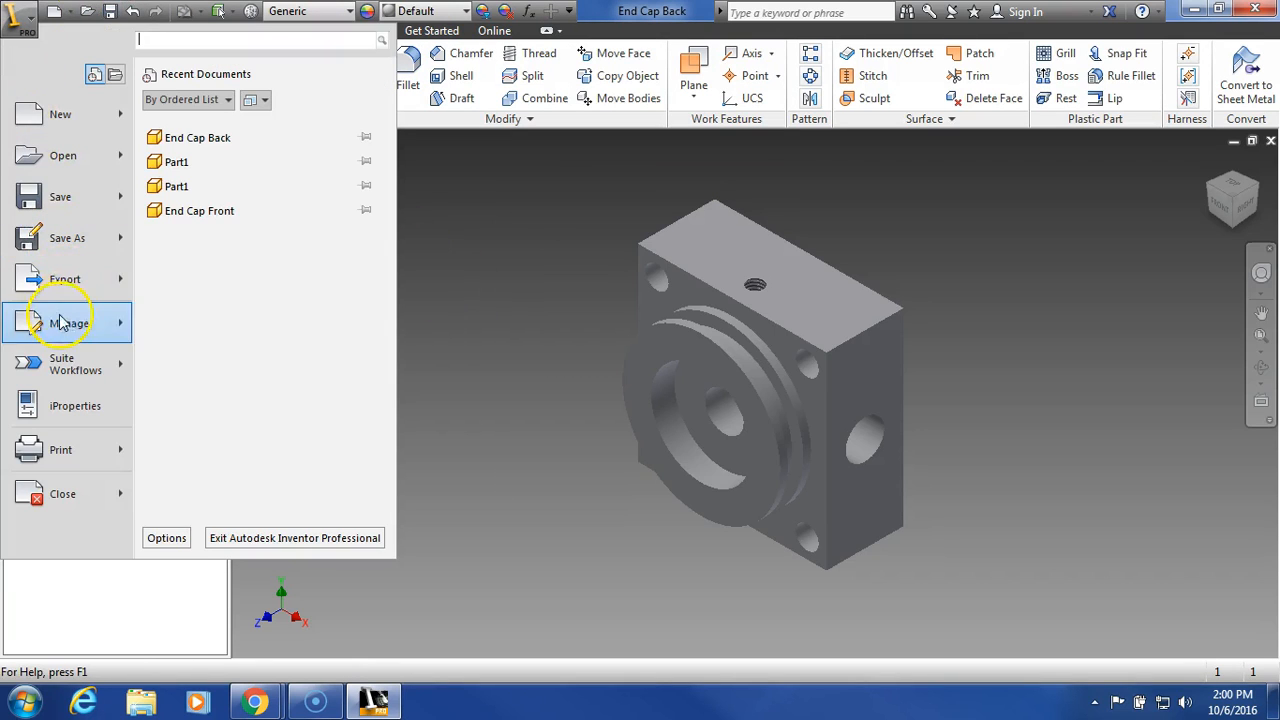
pyautogui.click(72, 279)
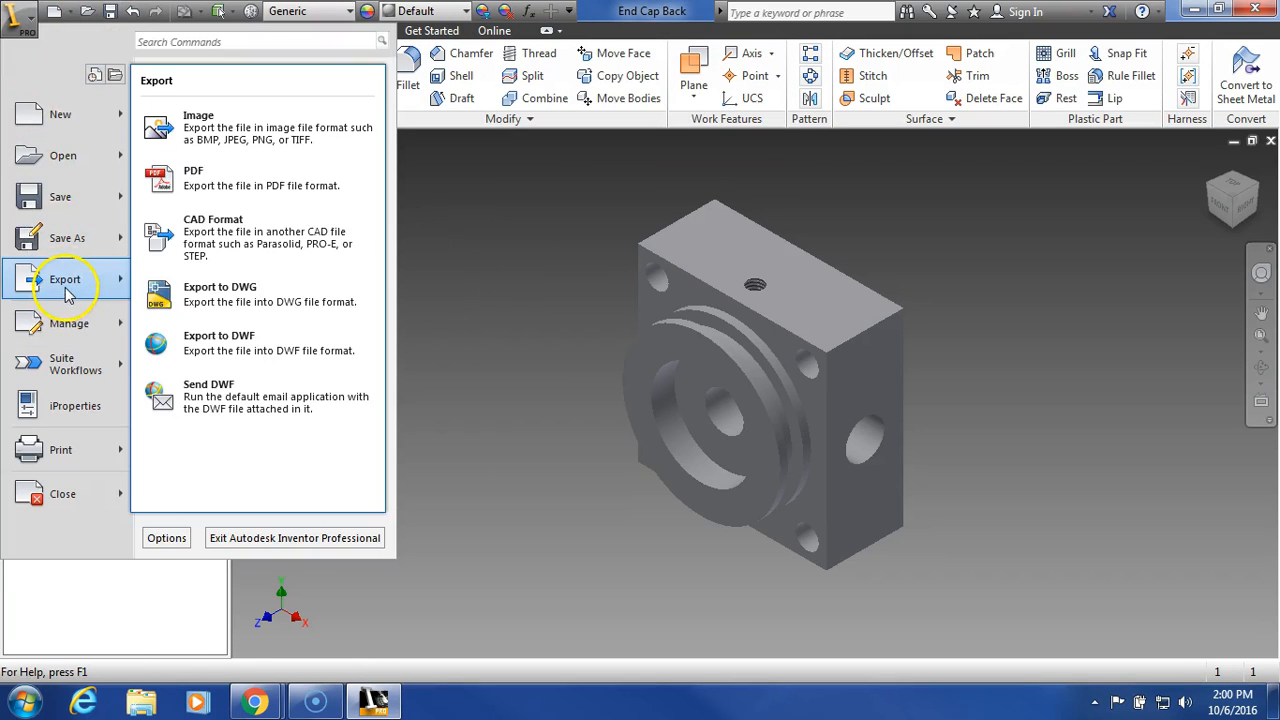
pyautogui.click(298, 190)
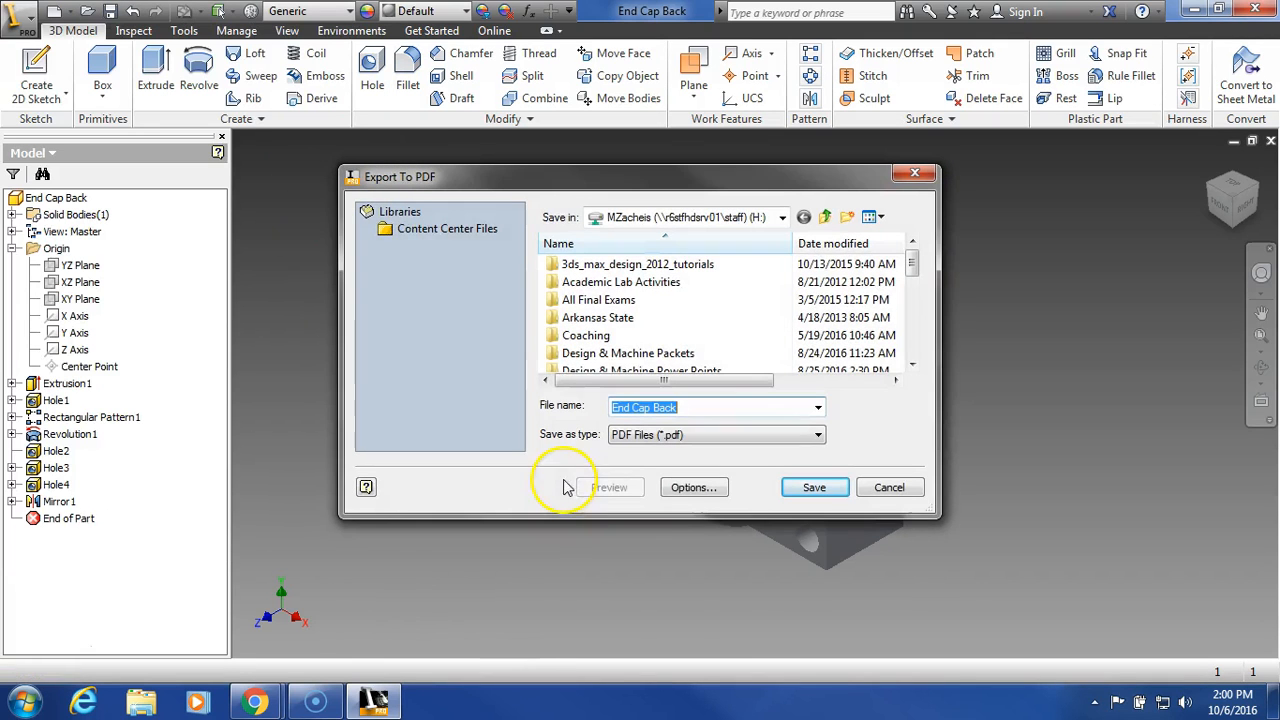
pyautogui.click(757, 218)
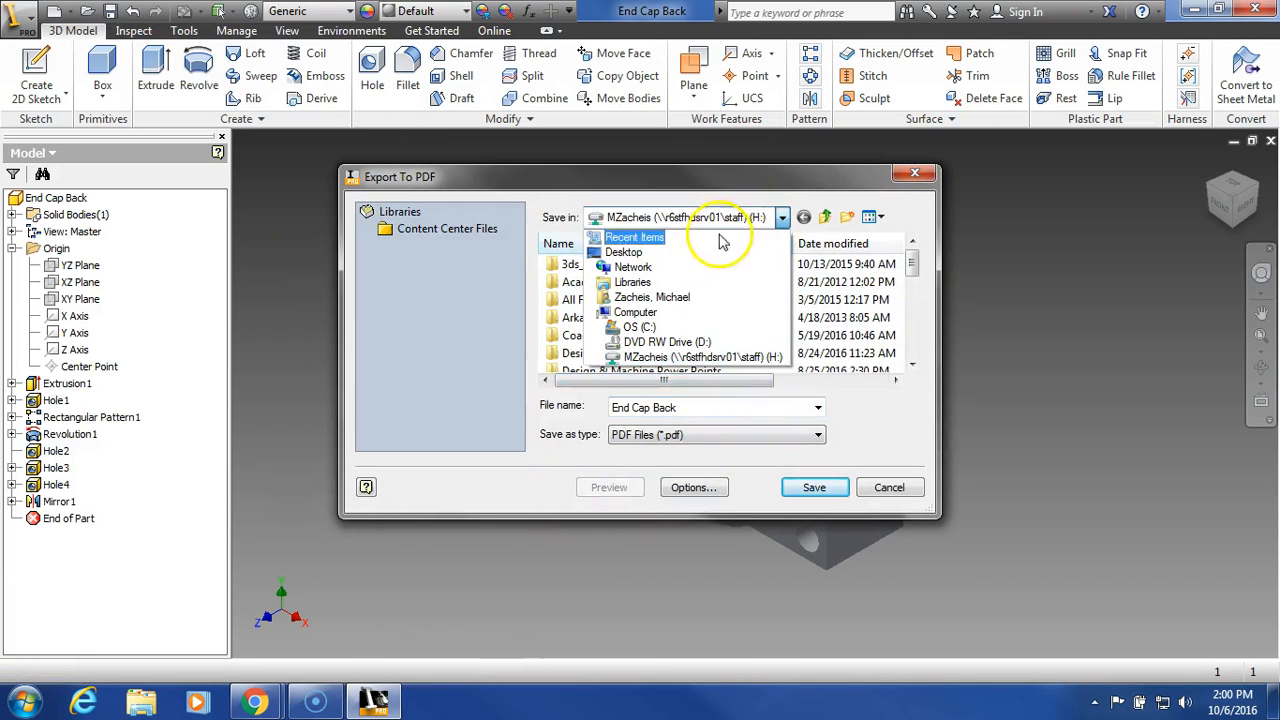
pyautogui.click(686, 254)
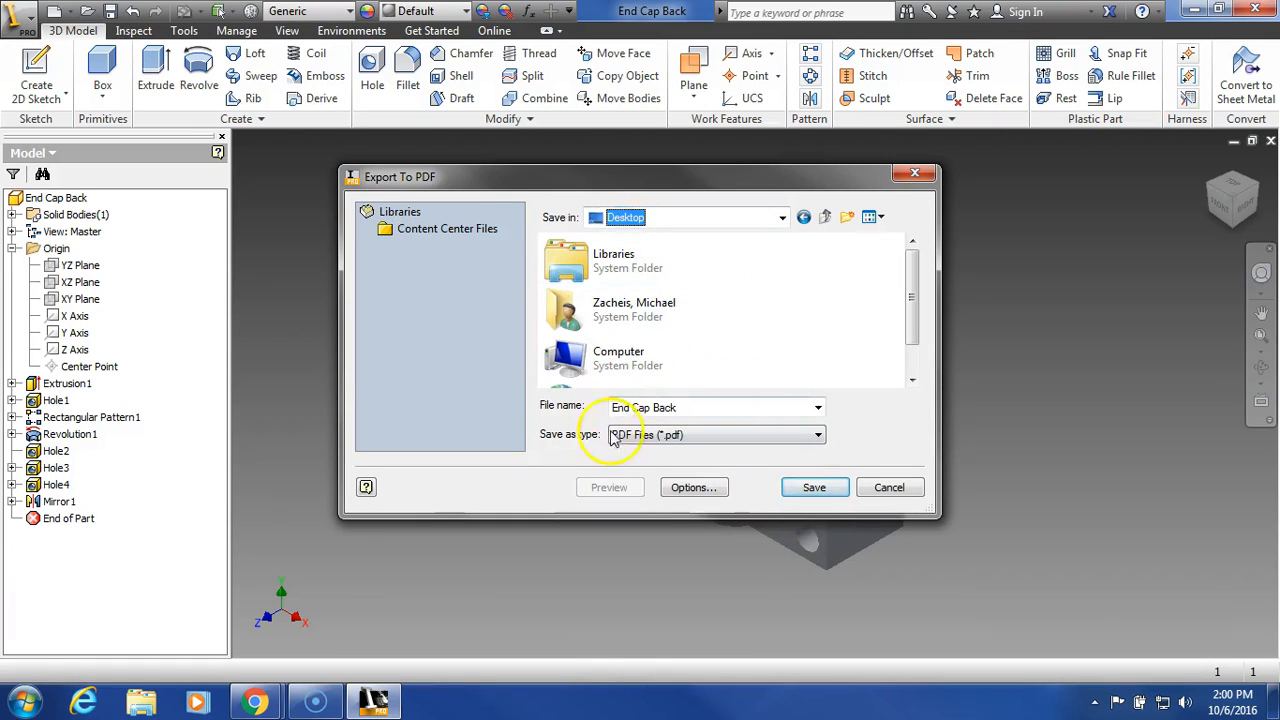
pyautogui.click(812, 488)
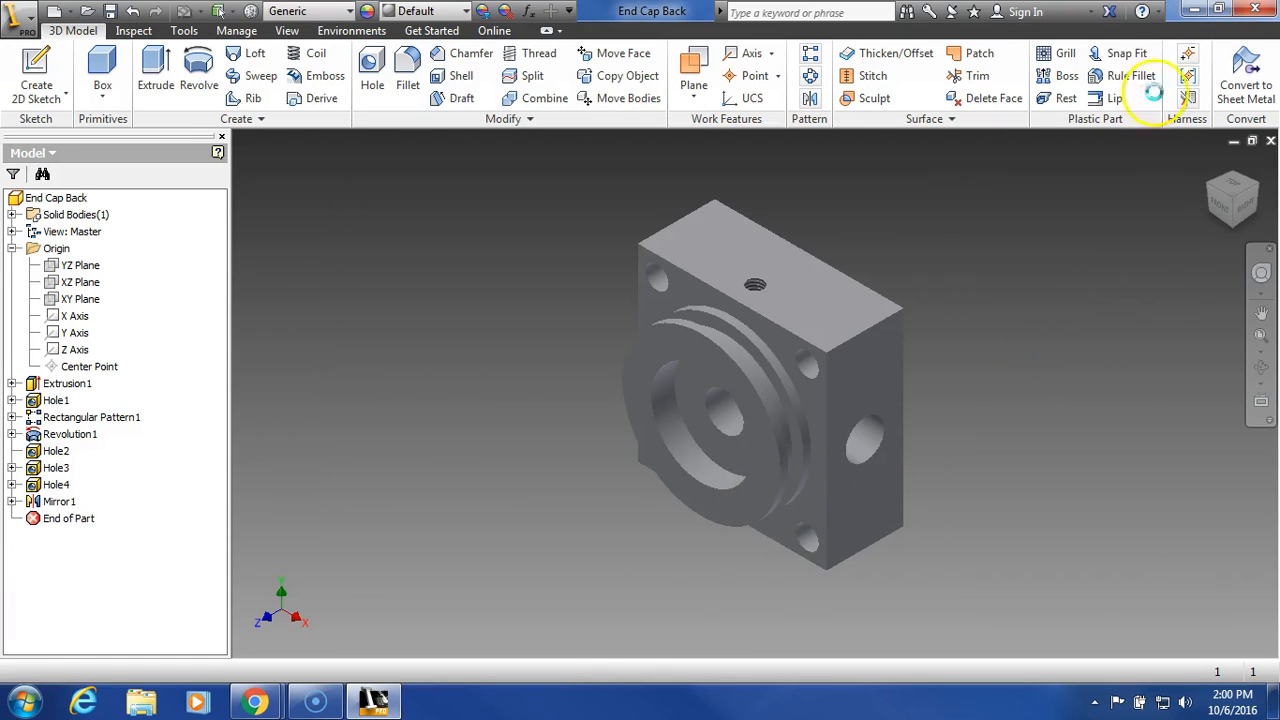
# - Switch to the desktop, move the End Cap Back PDF below the Part1 file, and check the PDF in Adobe Acrobat Reader
pyautogui.click(1193, 11)
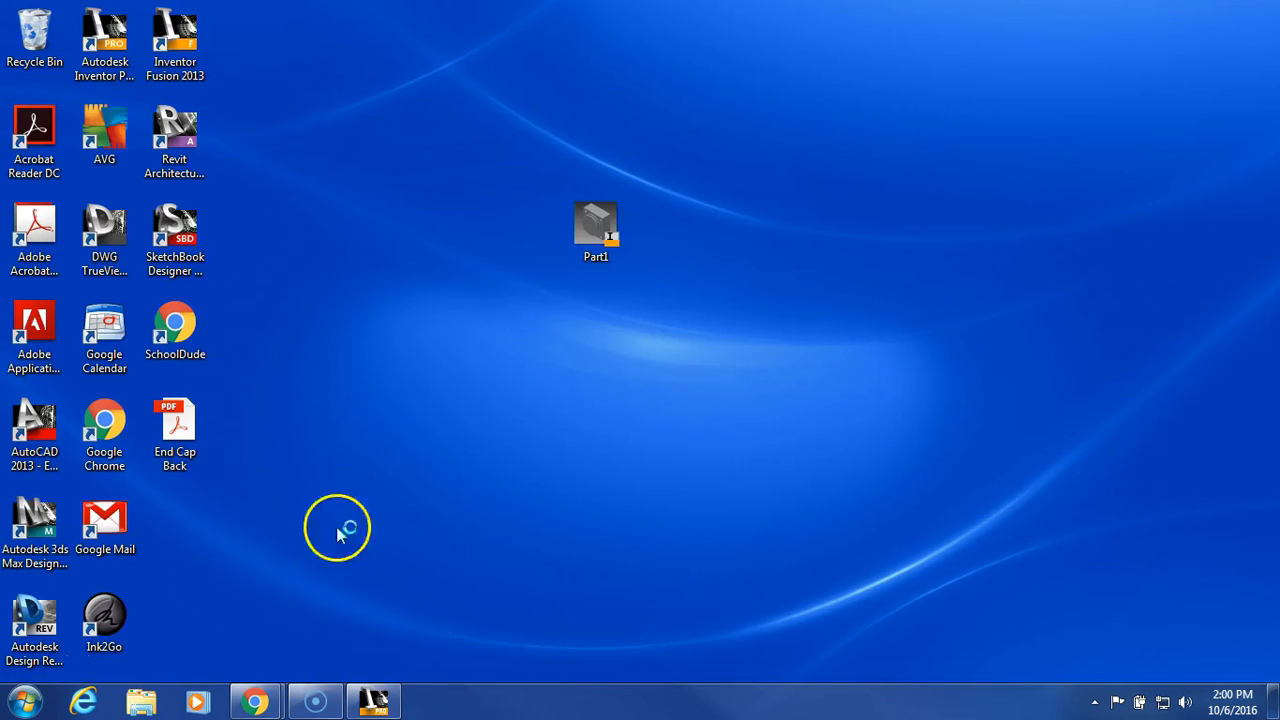
pyautogui.moveTo(177, 420); pyautogui.dragTo(662, 350)
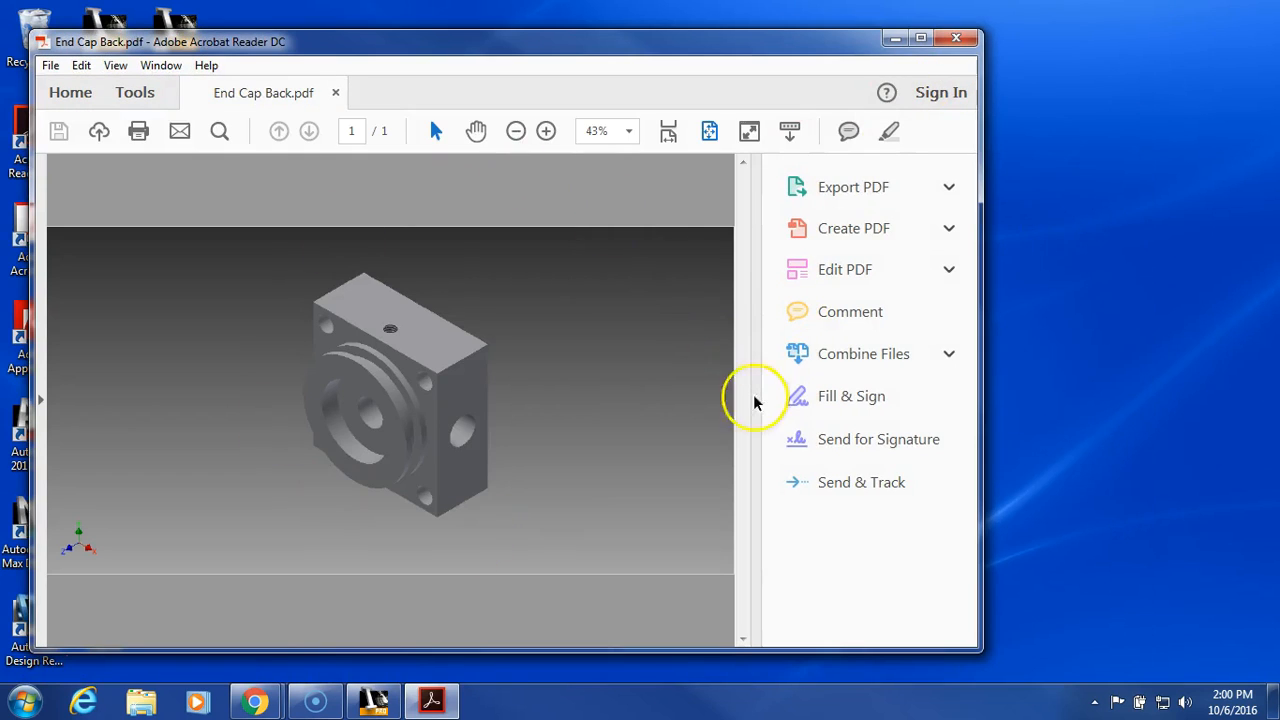
pyautogui.click(968, 40)
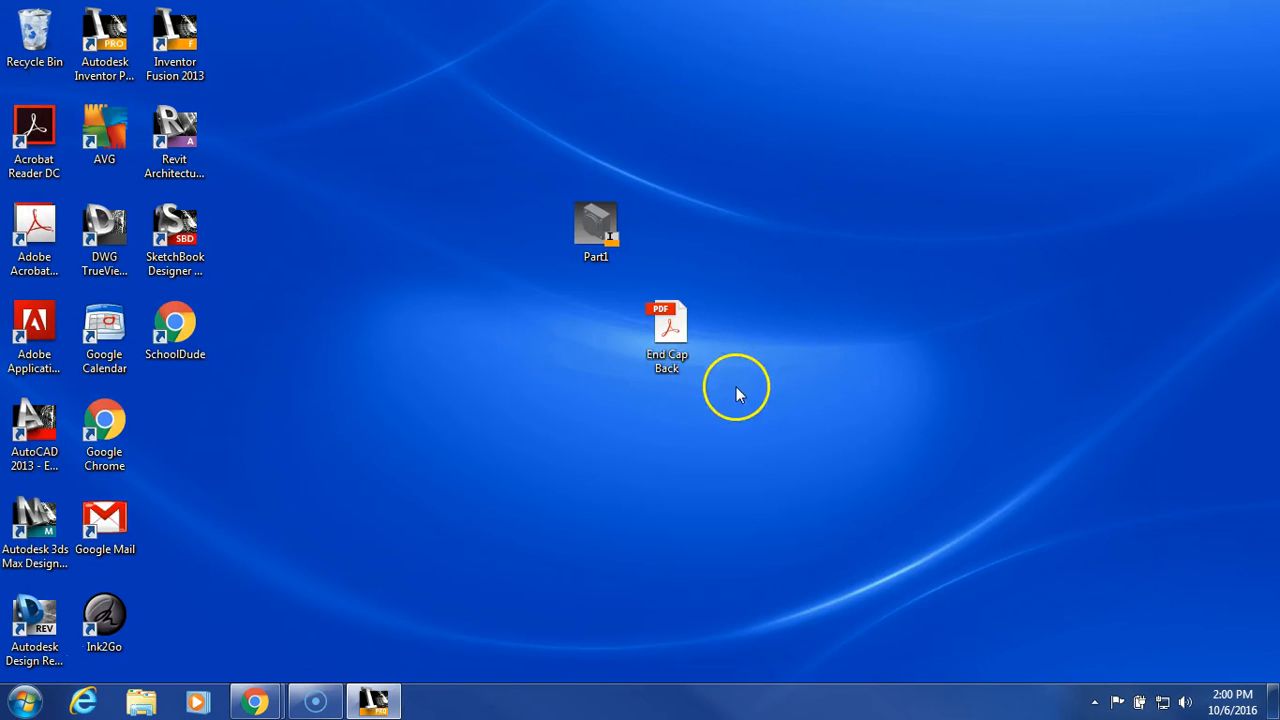